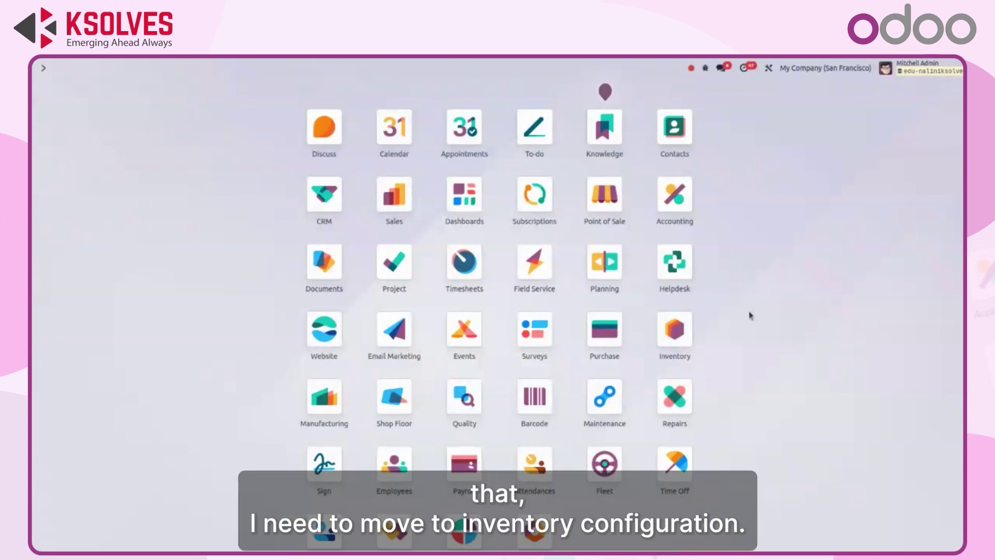
# - Look up the Inventory traceability settings by searching the configuration settings for "trace"
pyautogui.click(674, 328)
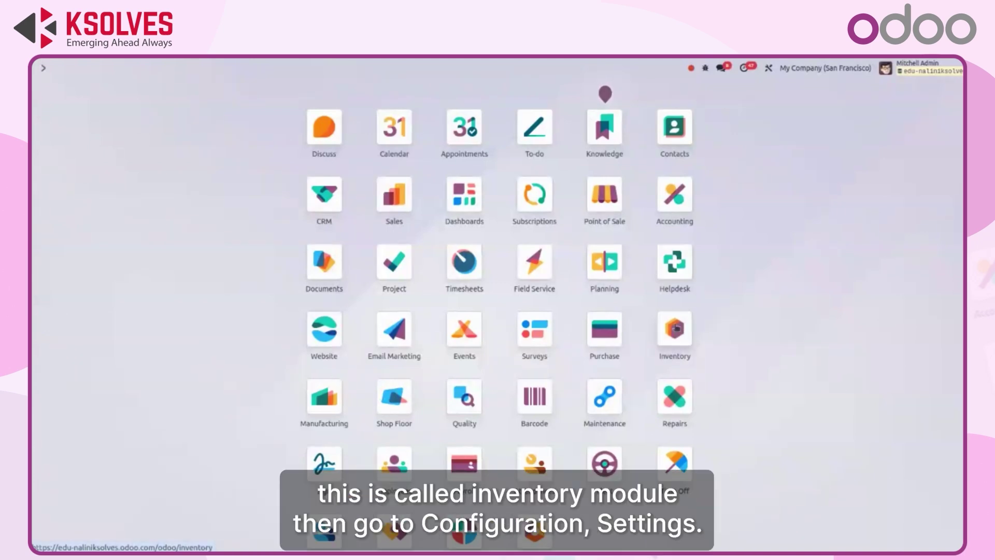
pyautogui.click(298, 70)
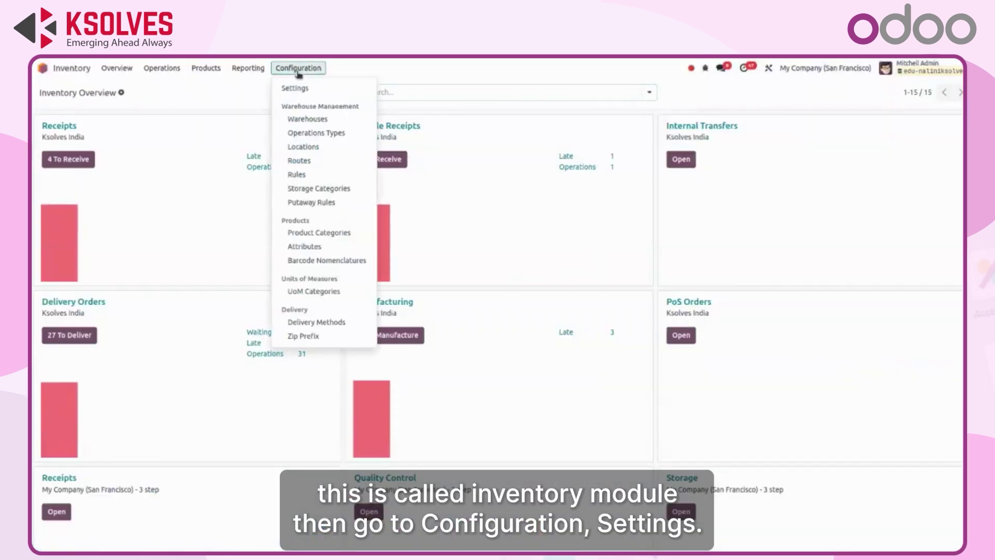
pyautogui.click(303, 89)
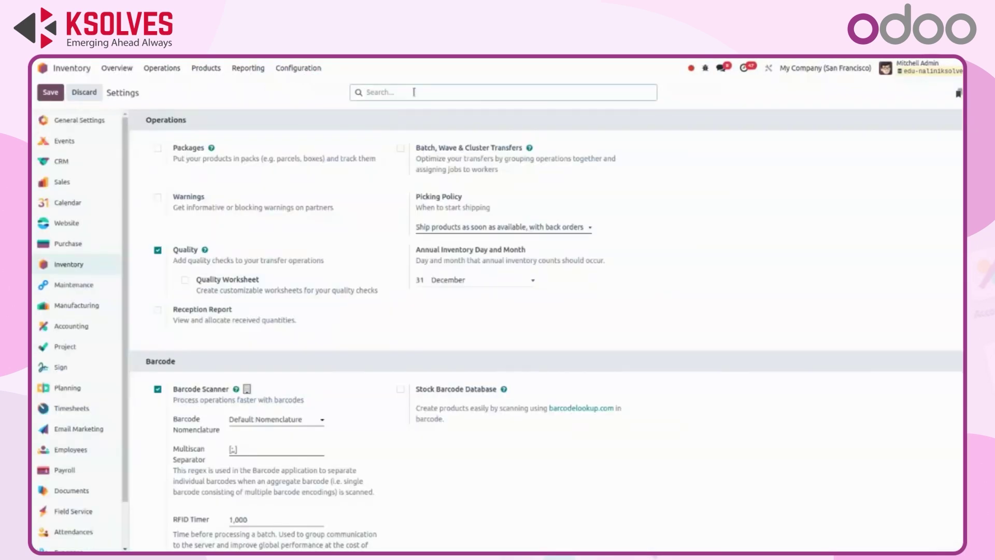
pyautogui.write('trac')
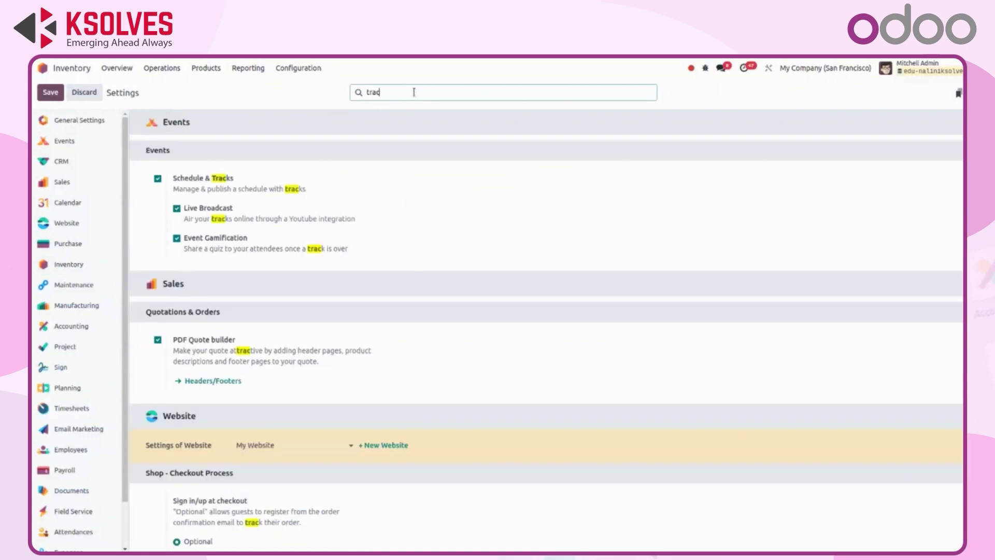
pyautogui.write('e')
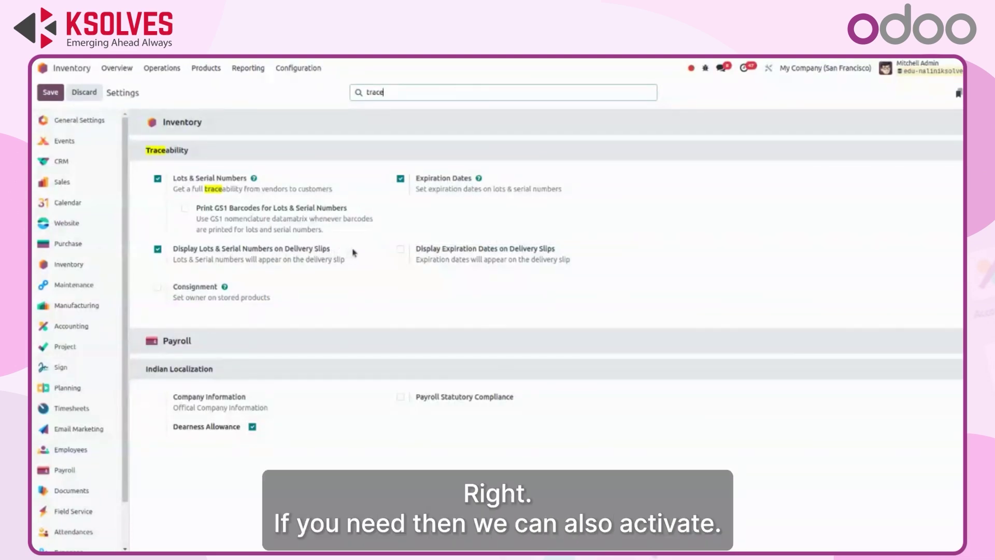
# - Find the product "wheet" in the Inventory product list and open its record to check its inventory tracking
pyautogui.click(192, 72)
pyautogui.click(208, 86)
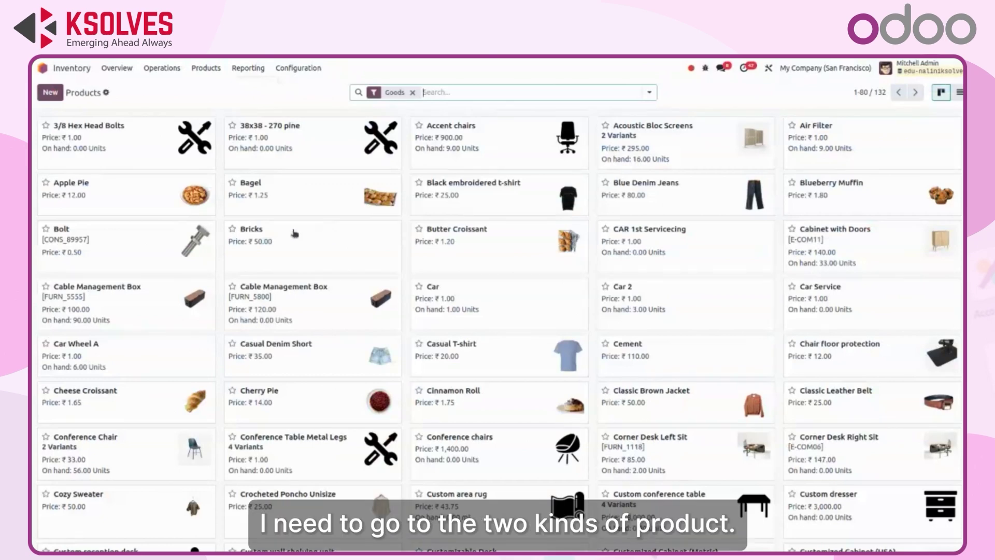
pyautogui.click(50, 93)
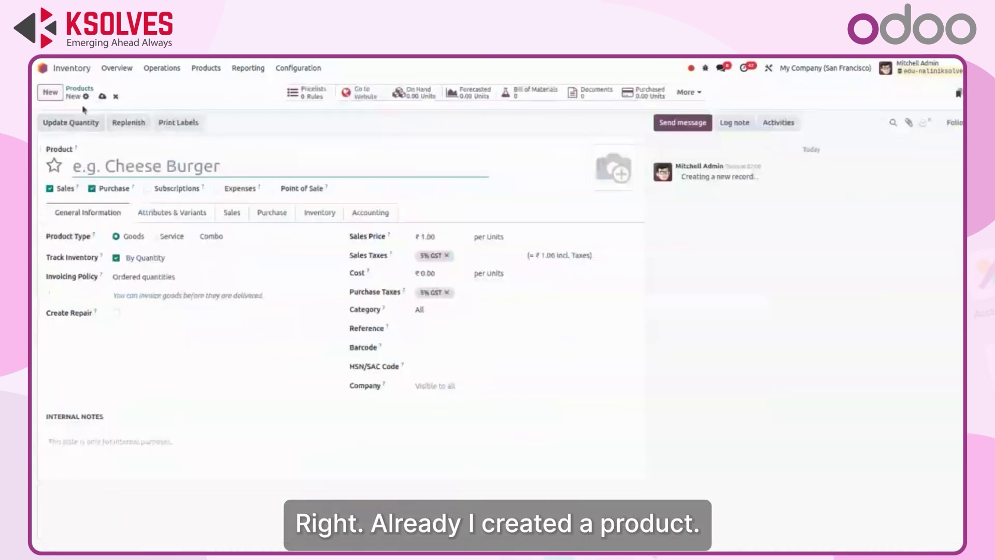
pyautogui.click(116, 97)
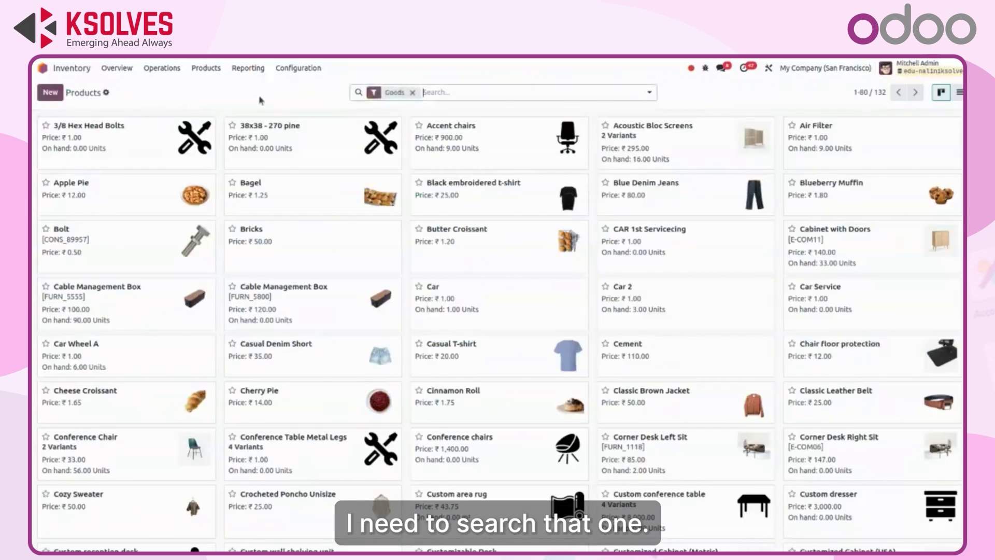
pyautogui.write('wheet')
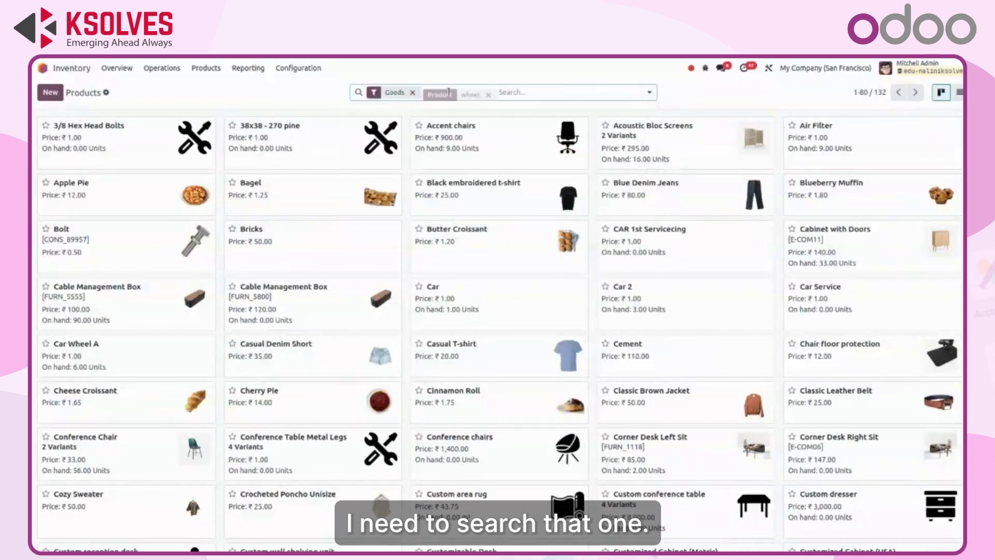
pyautogui.press('Return')
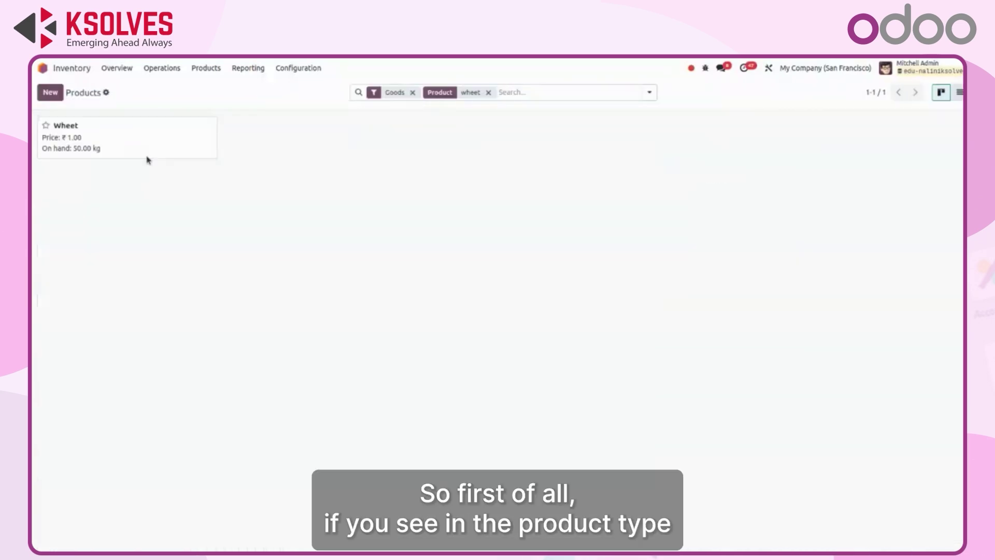
pyautogui.click(148, 156)
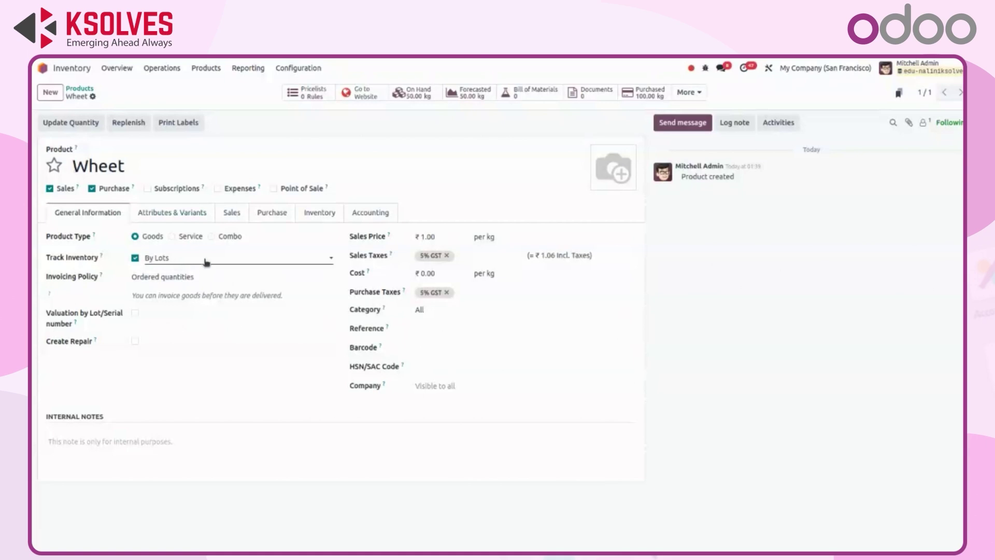
# - Return to the product list, search for "mobile" and open the Mobile product to check its inventory tracking
pyautogui.click(80, 89)
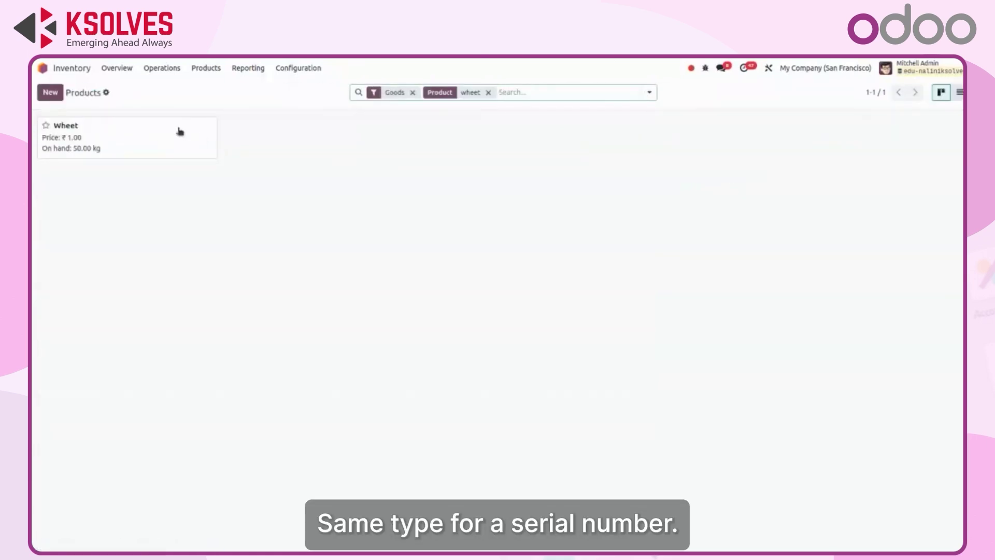
pyautogui.click(515, 93)
pyautogui.write('mobile')
pyautogui.press('Return')
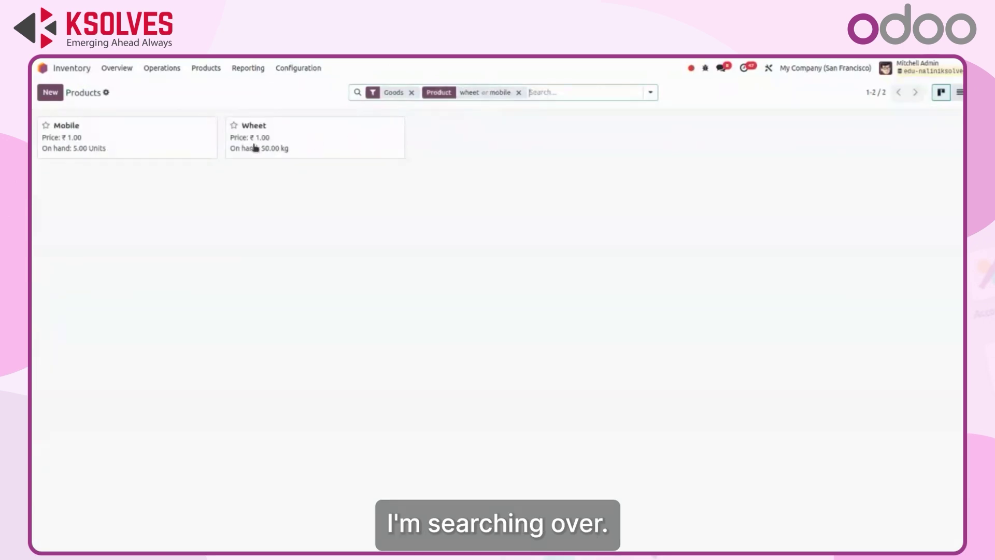
pyautogui.click(142, 138)
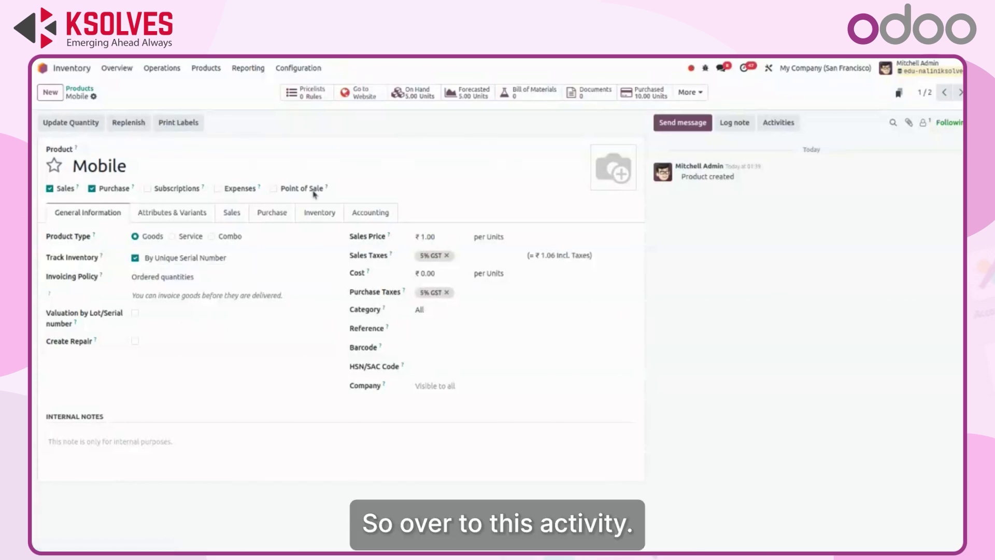
# - Switch to the Purchase app and create a new request for quotation with Supplier as the vendor
pyautogui.click(79, 76)
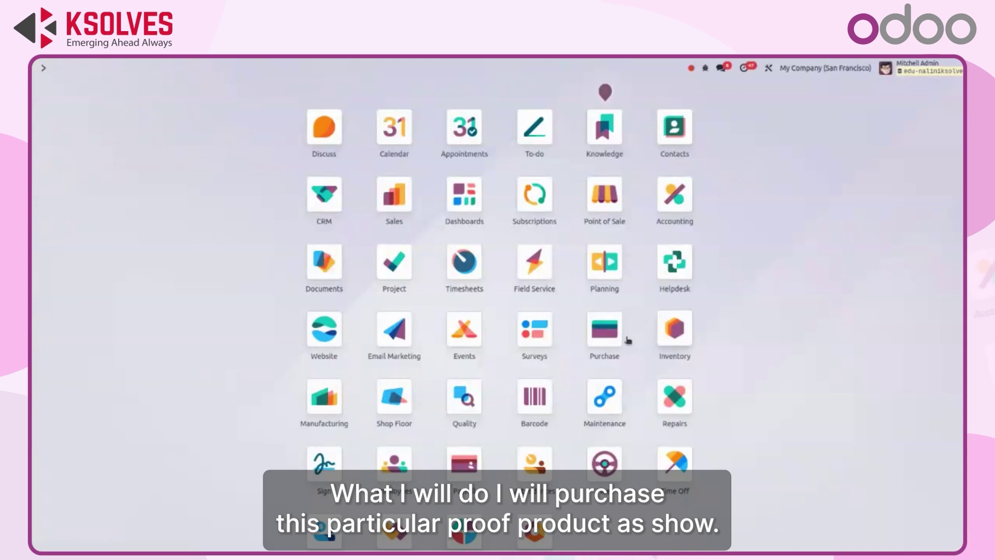
pyautogui.click(605, 331)
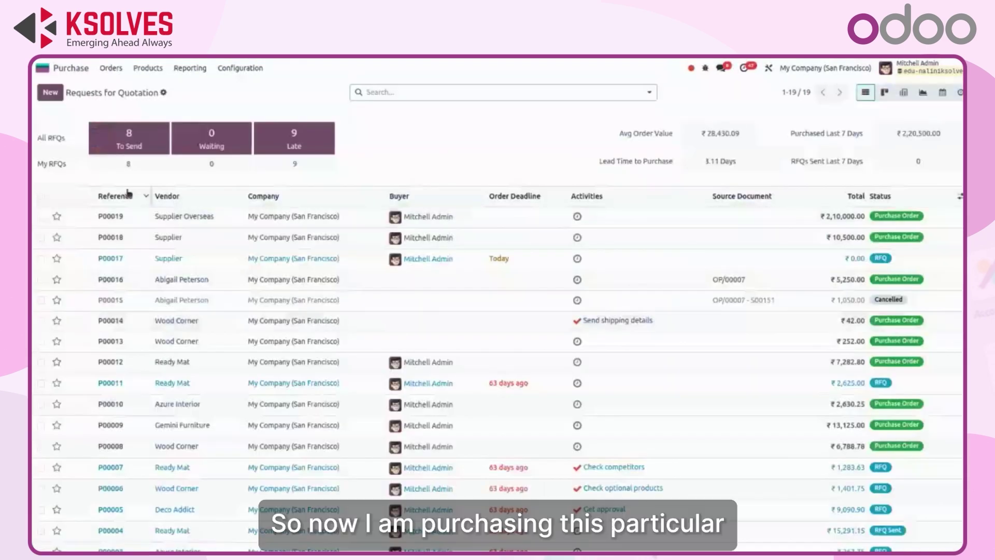
pyautogui.click(55, 96)
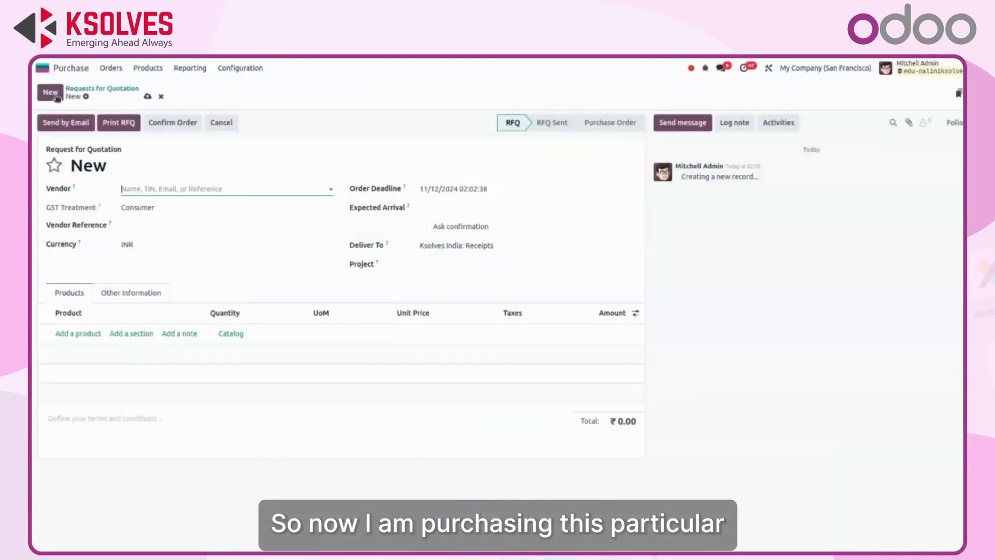
pyautogui.click(192, 192)
pyautogui.write('s')
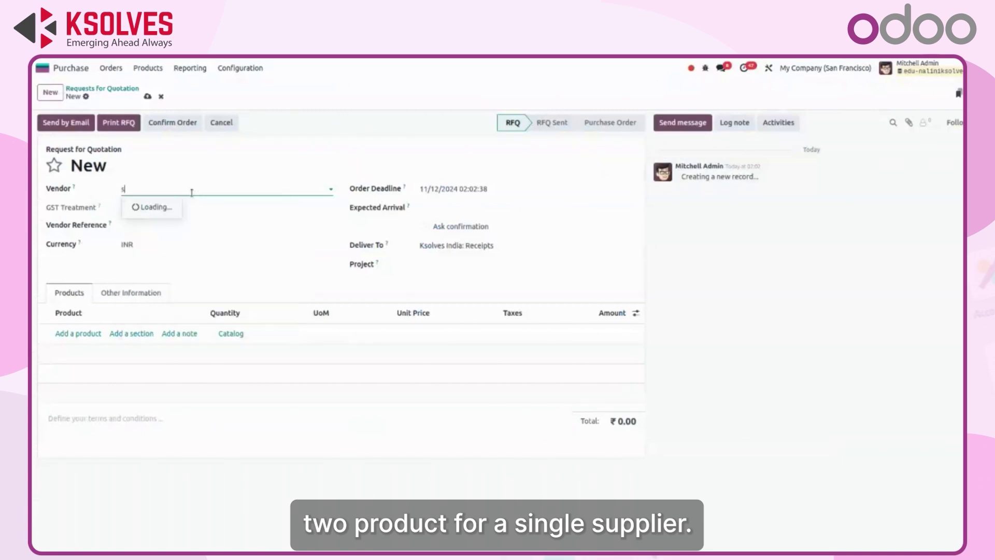
pyautogui.write('u')
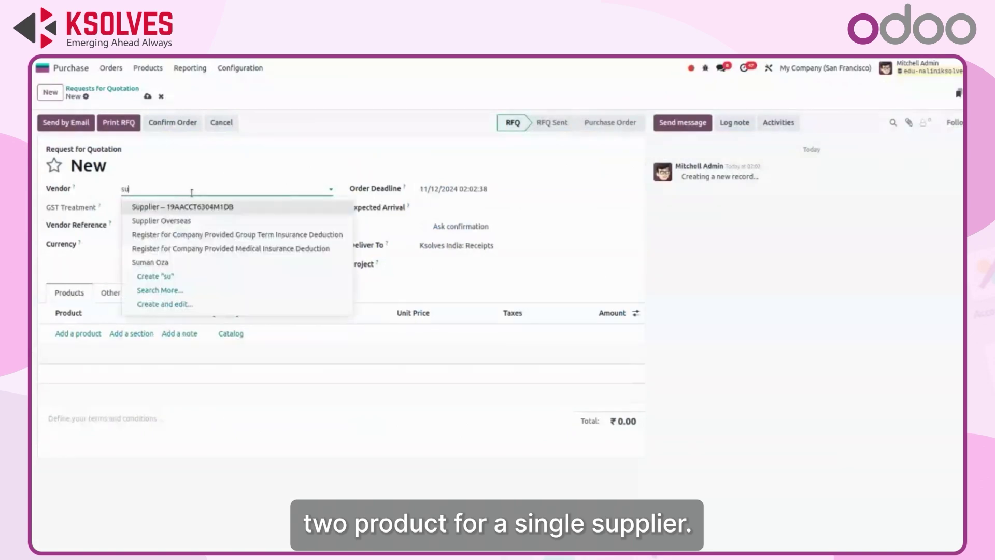
pyautogui.click(233, 209)
# - Add the product Wheet to the request for quotation with a quantity of 100 kg
pyautogui.click(77, 333)
pyautogui.click(228, 333)
pyautogui.write('10')
# - Add 10 units of Mobile at a unit price of 10000 and confirm the purchase order
pyautogui.click(78, 364)
pyautogui.write('Mobile')
pyautogui.click(228, 353)
pyautogui.write('1')
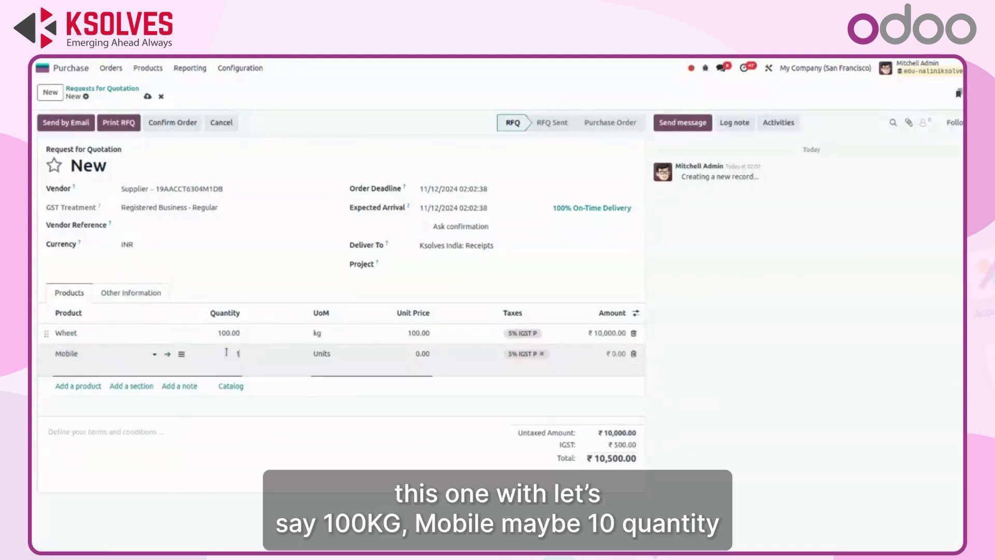
pyautogui.write('0')
pyautogui.click(340, 309)
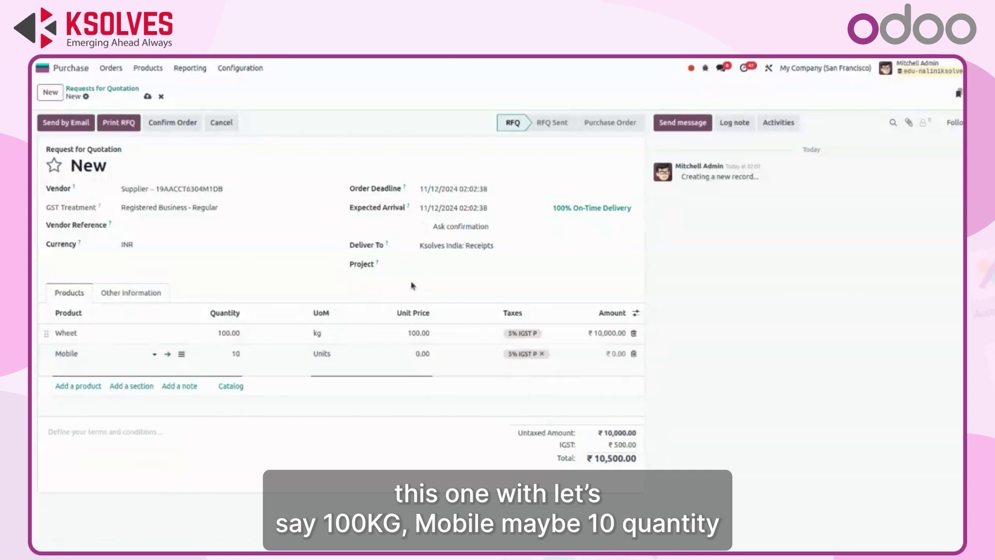
pyautogui.click(422, 358)
pyautogui.write('10')
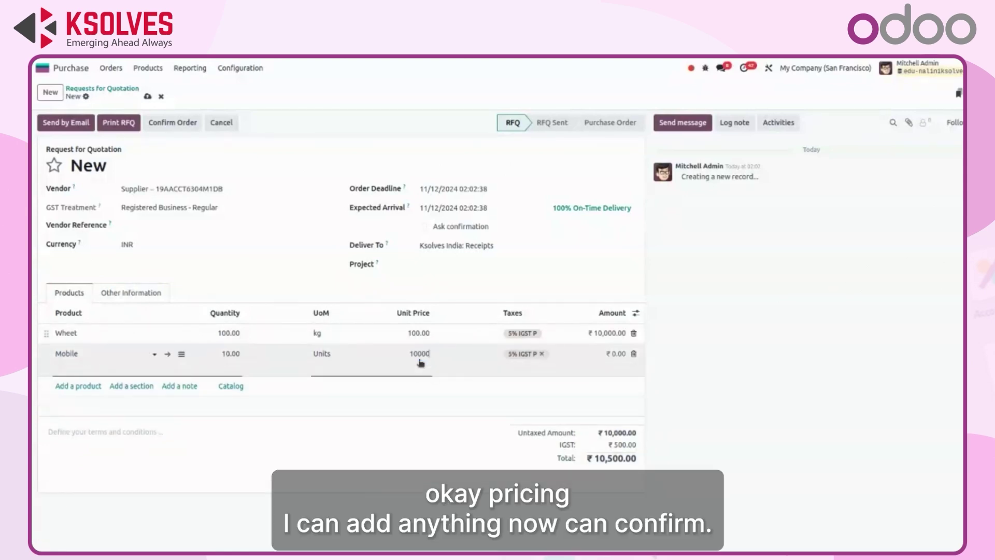
pyautogui.click(172, 123)
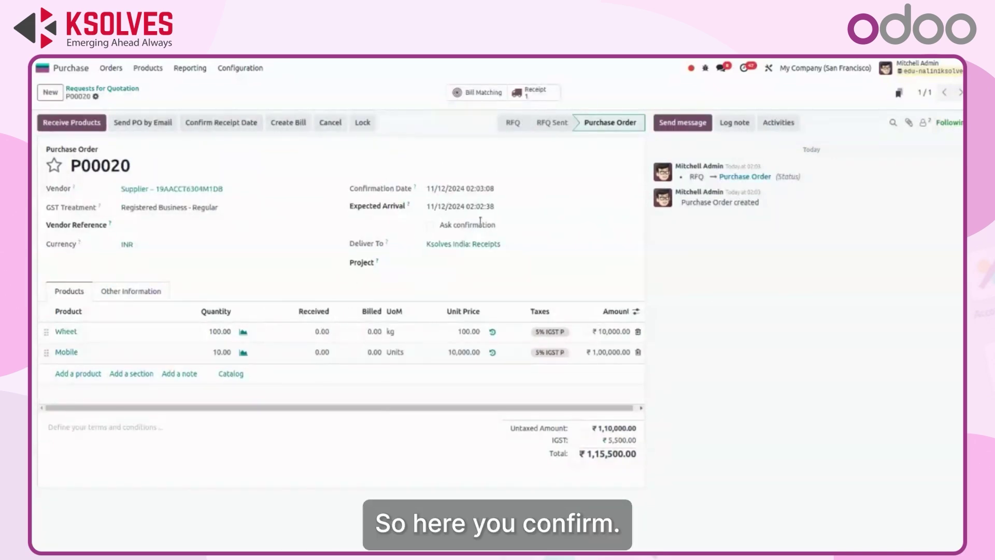
# - Open the order's receipt and assign Lot-002 with a quantity of 50 kg to the Wheet line
pyautogui.click(534, 92)
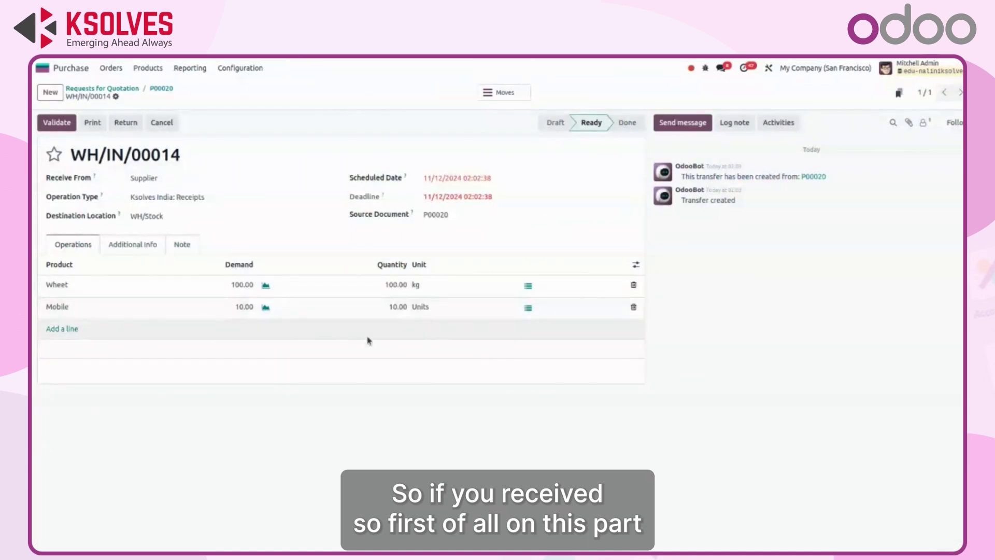
pyautogui.click(528, 286)
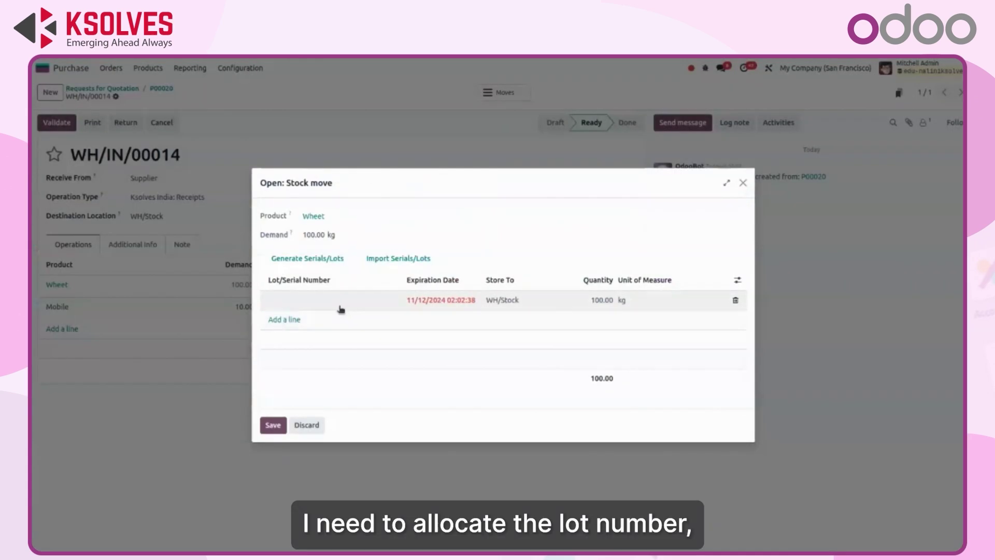
pyautogui.click(314, 305)
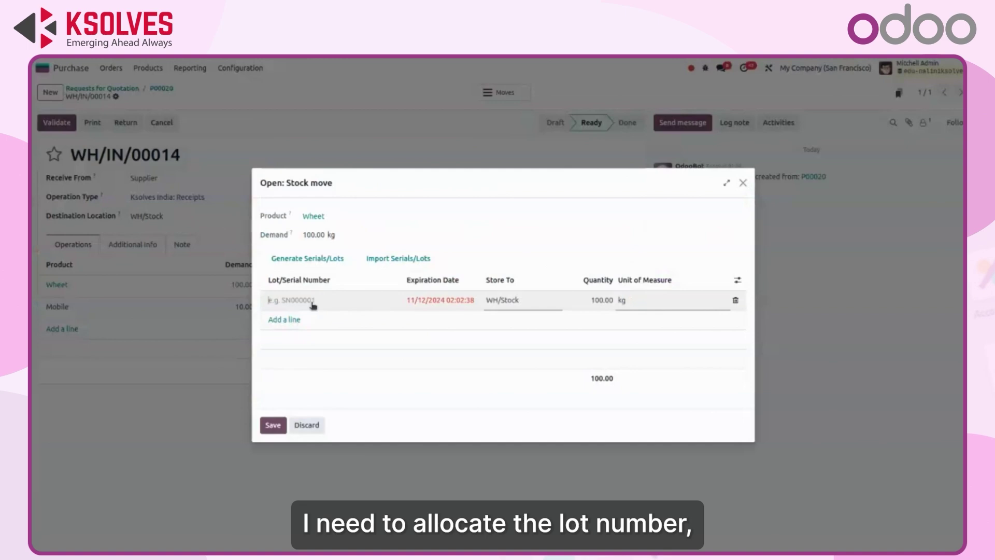
pyautogui.write('Lot-002')
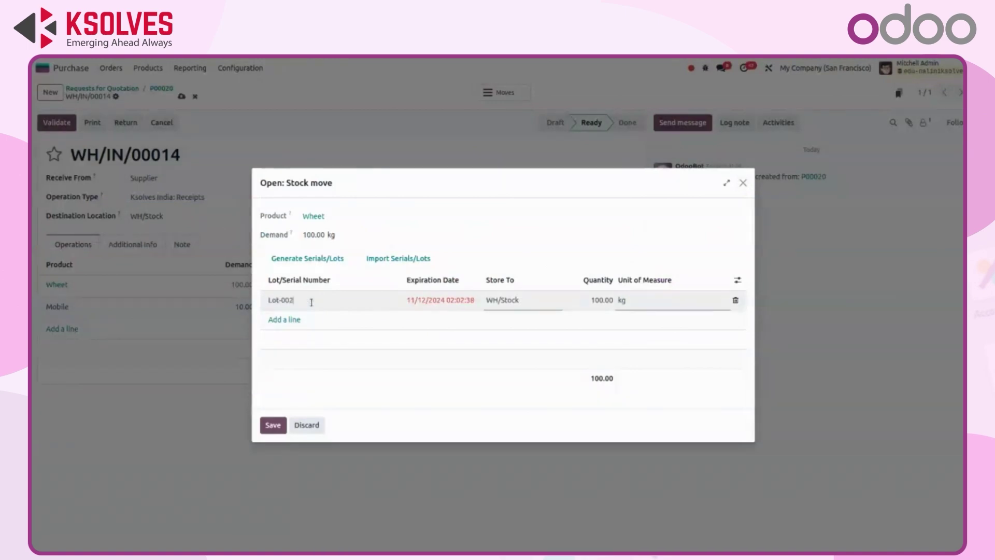
pyautogui.write('Lot-002')
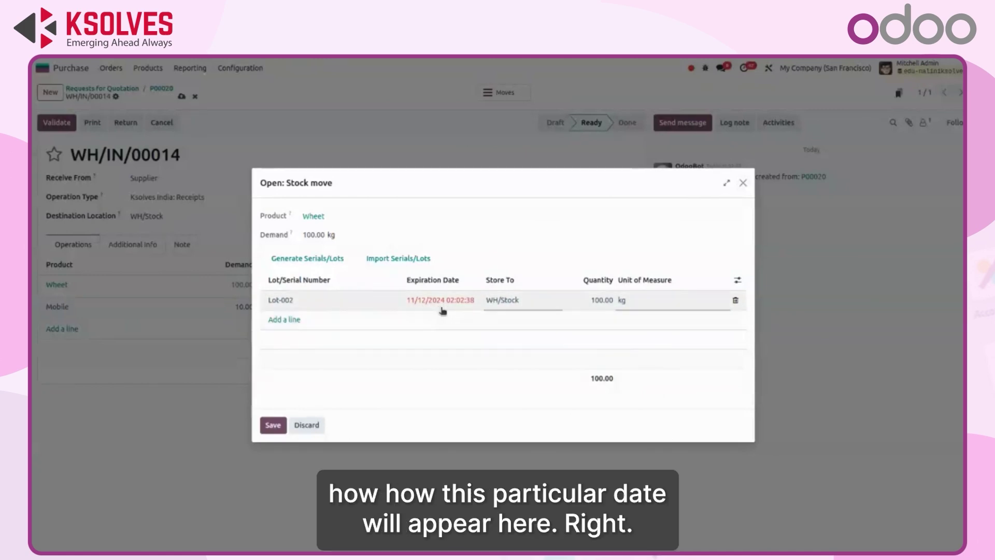
pyautogui.click(593, 299)
pyautogui.write('50')
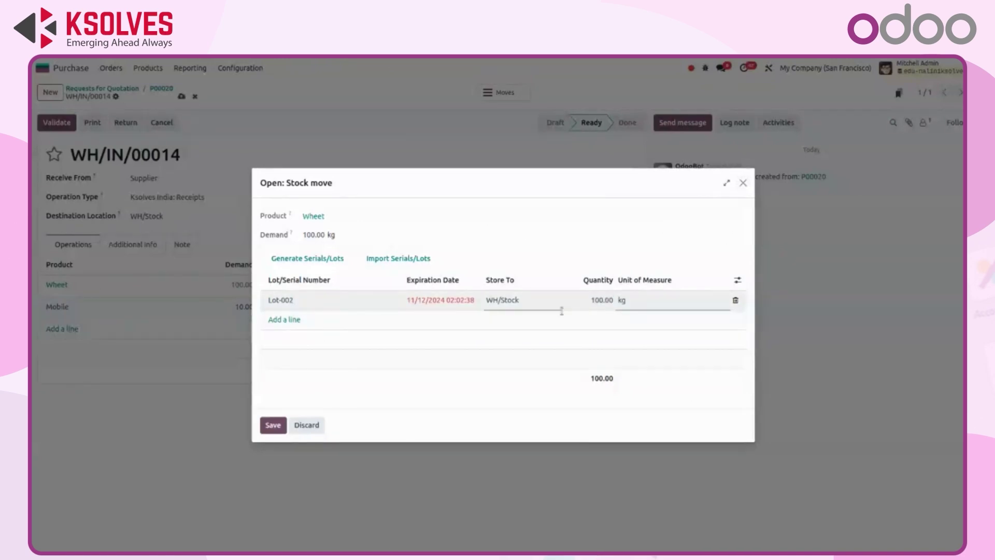
# - Add a second lot, Lot-003, with 50 kg to the Wheet stock move and save it
pyautogui.click(283, 319)
pyautogui.write('Lot-003')
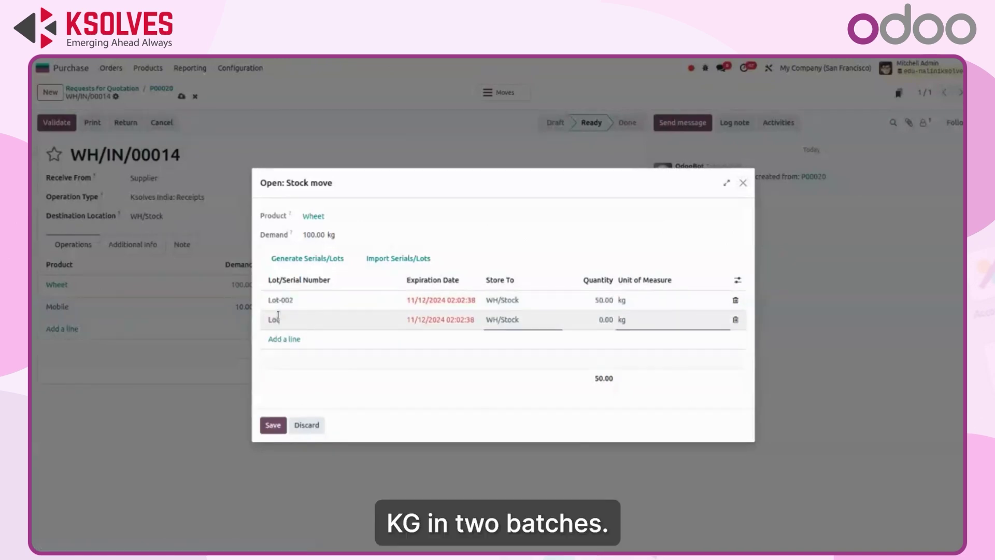
pyautogui.click(595, 319)
pyautogui.write('50')
pyautogui.click(529, 251)
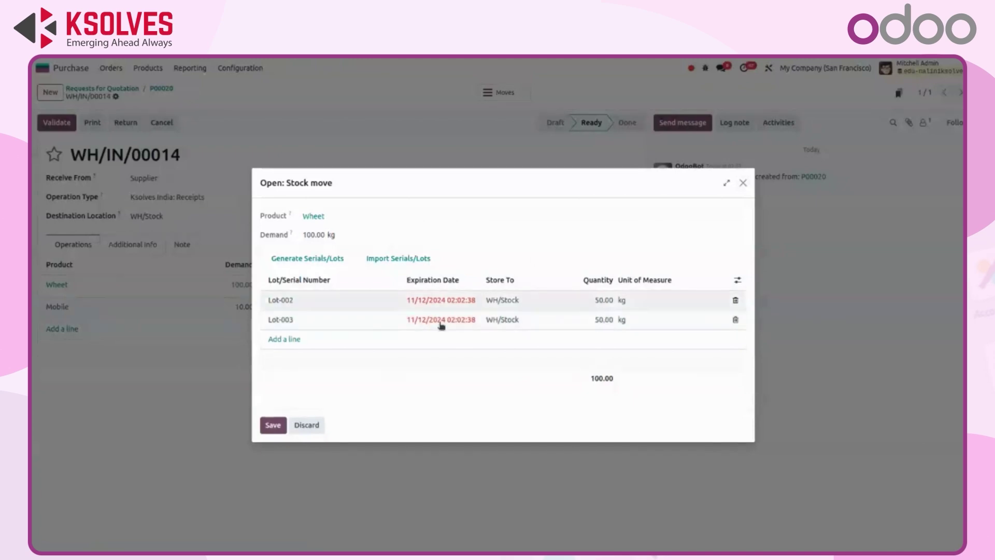
pyautogui.click(273, 424)
# - Generate 10 serial numbers starting from SR-011 for the receipt's Mobile line and save the stock move
pyautogui.click(528, 310)
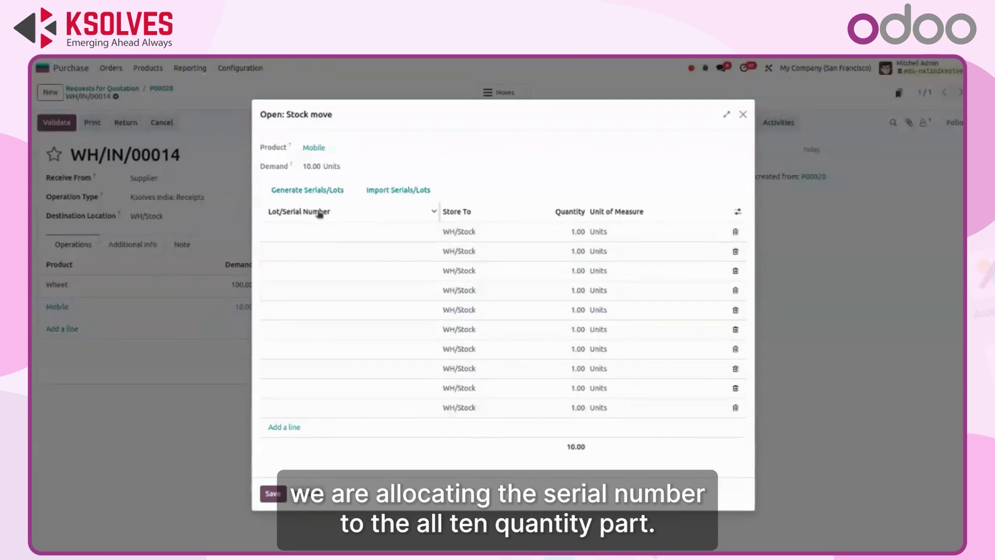
pyautogui.click(322, 191)
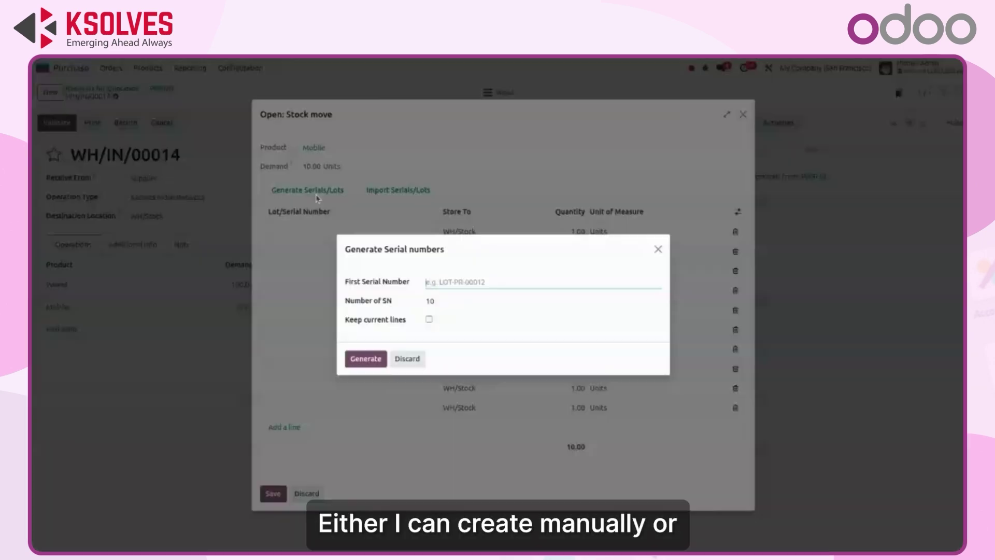
pyautogui.click(443, 281)
pyautogui.write('SR')
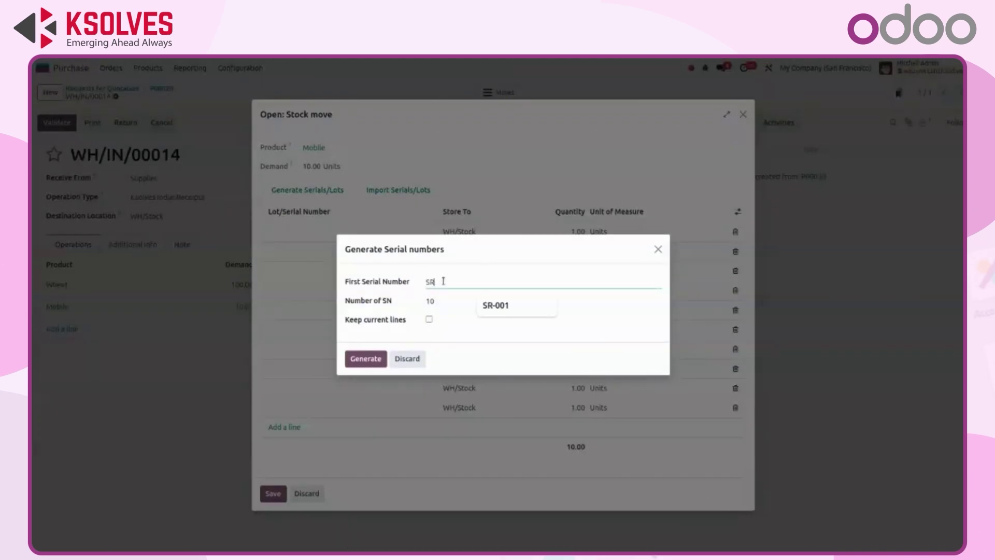
pyautogui.write('-011')
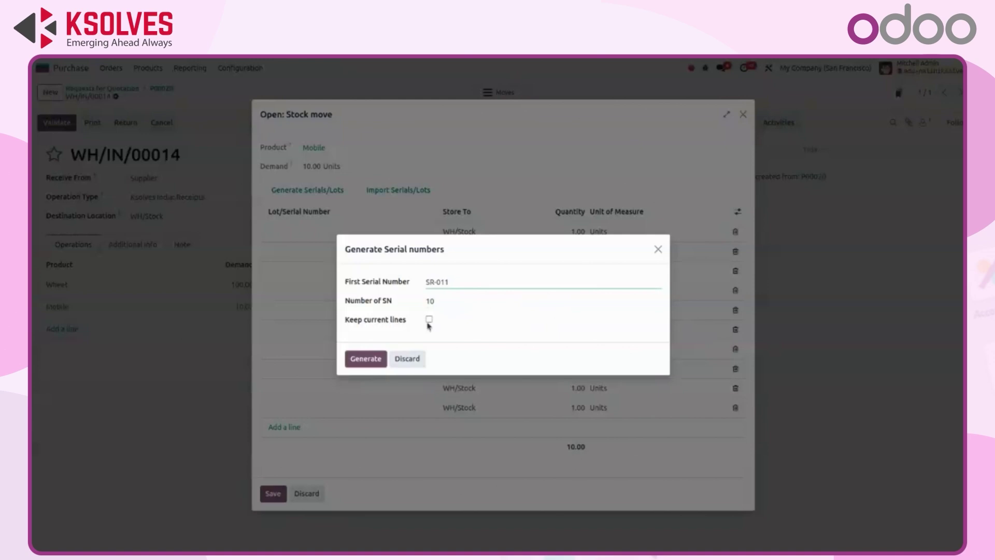
pyautogui.click(363, 359)
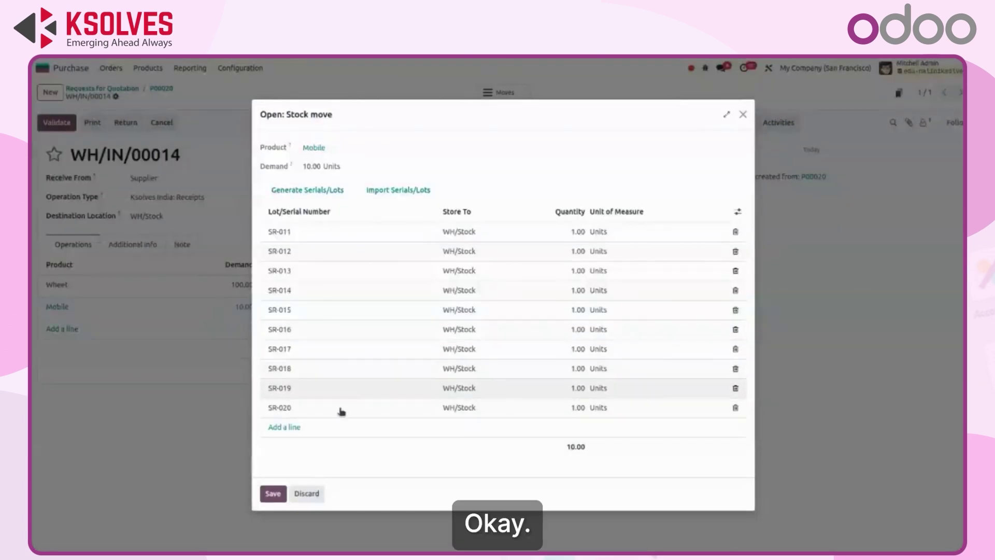
pyautogui.click(273, 494)
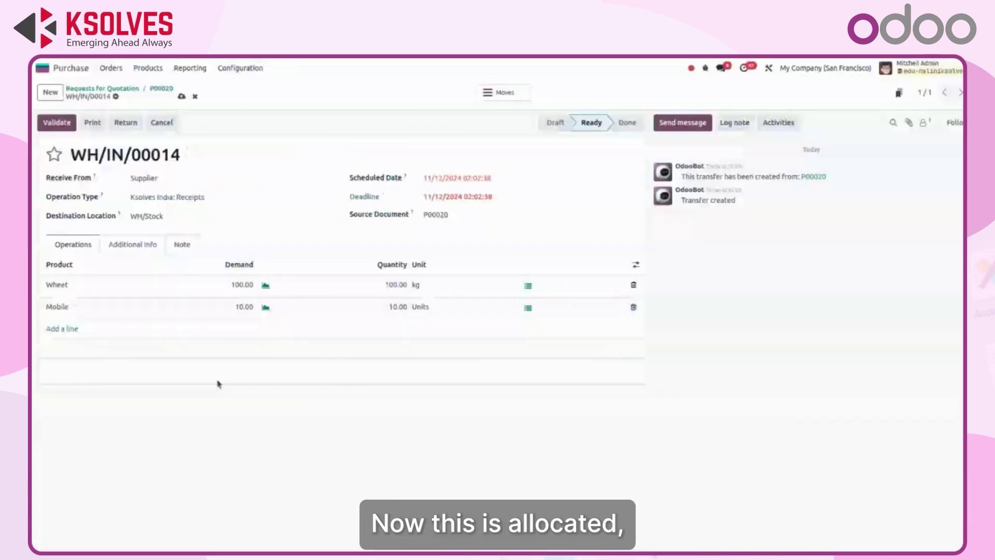
# - Validate the receipt and open its traceability report
pyautogui.click(57, 124)
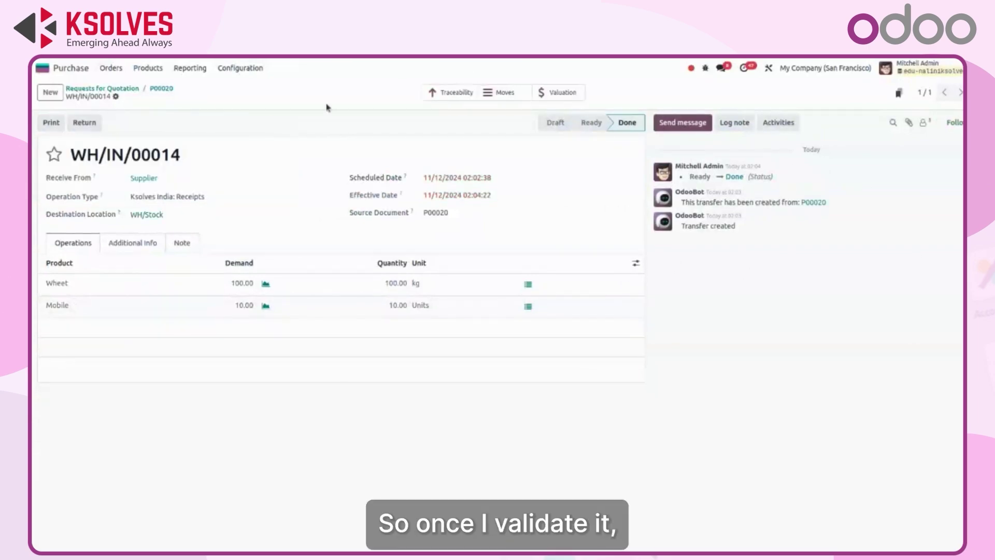
pyautogui.click(444, 93)
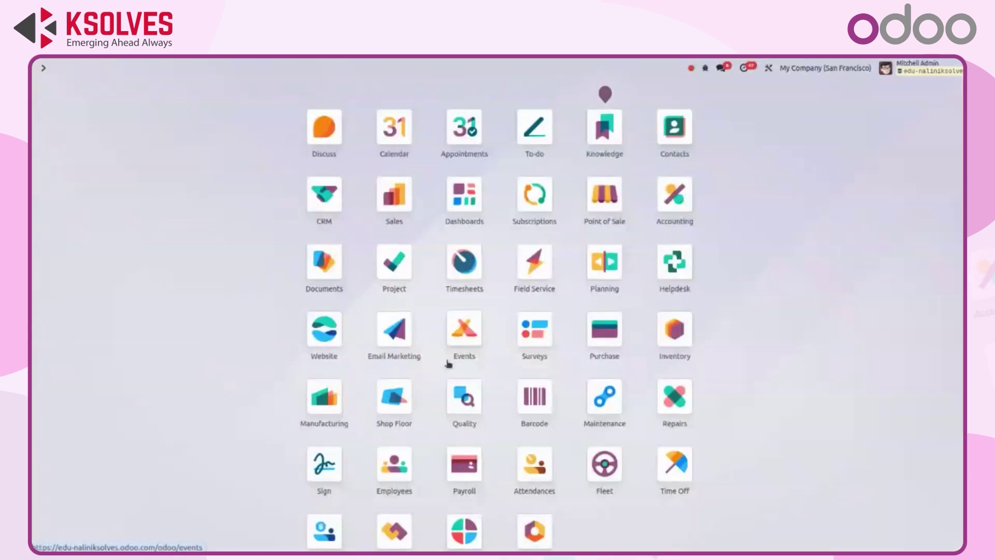
# - Switch to the Sales app and start a new quotation for Car Customer B
pyautogui.click(44, 68)
pyautogui.click(394, 196)
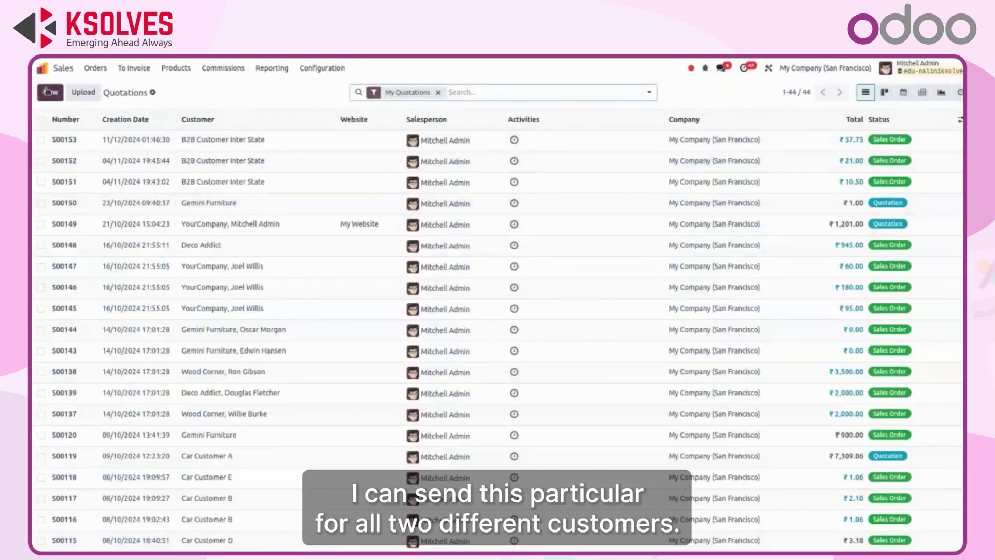
pyautogui.click(50, 92)
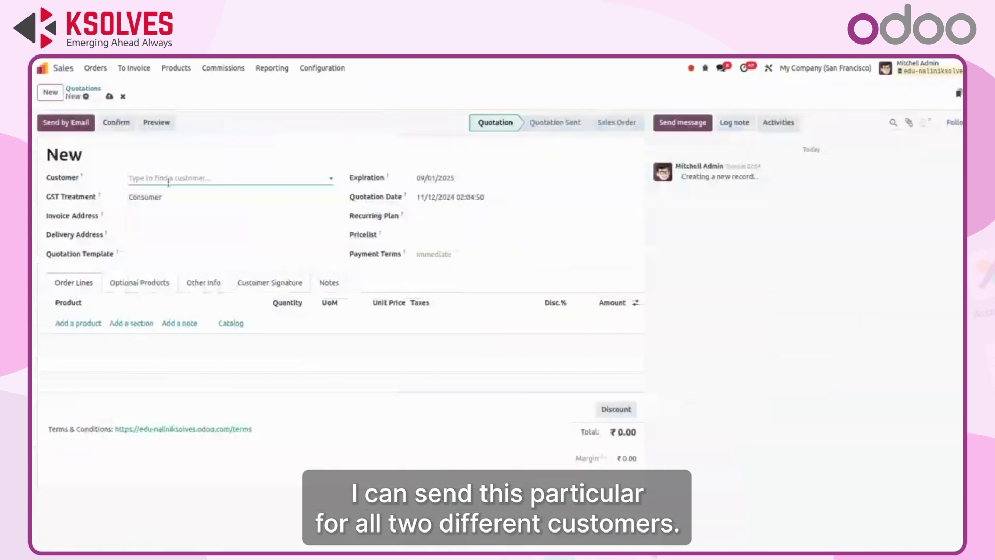
pyautogui.click(171, 178)
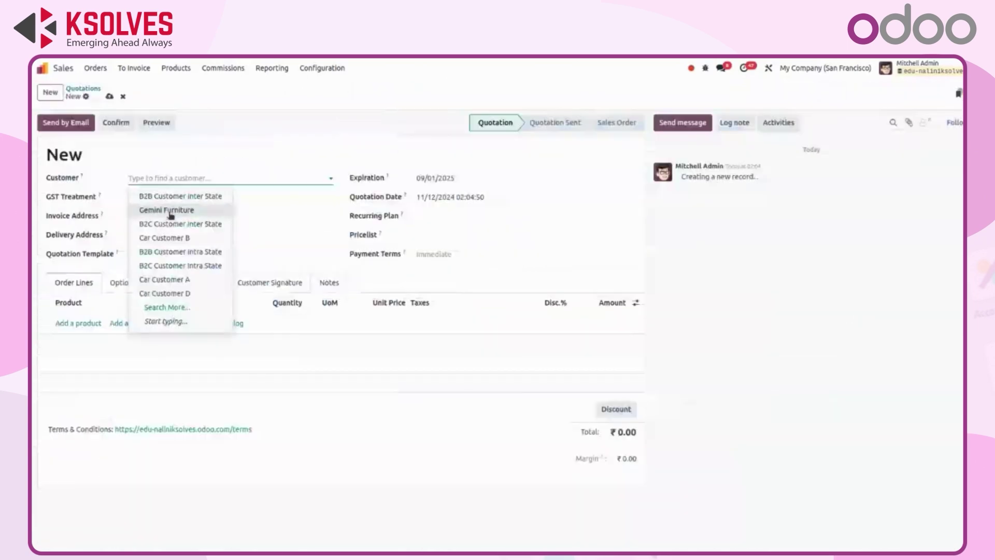
pyautogui.click(195, 238)
# - Add the product Mobile with a quantity of 8 to the quotation and confirm it as a sales order
pyautogui.click(75, 323)
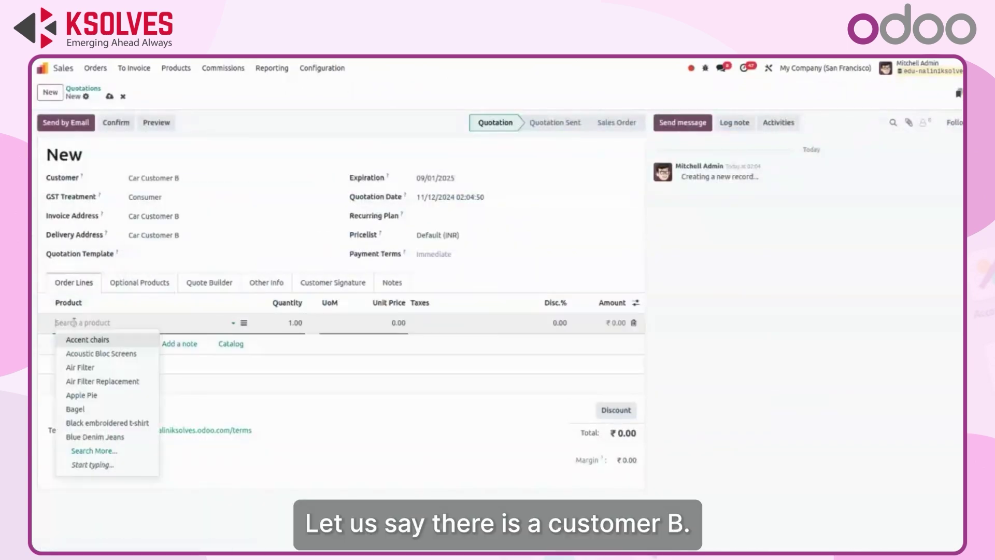
pyautogui.write('Mobile')
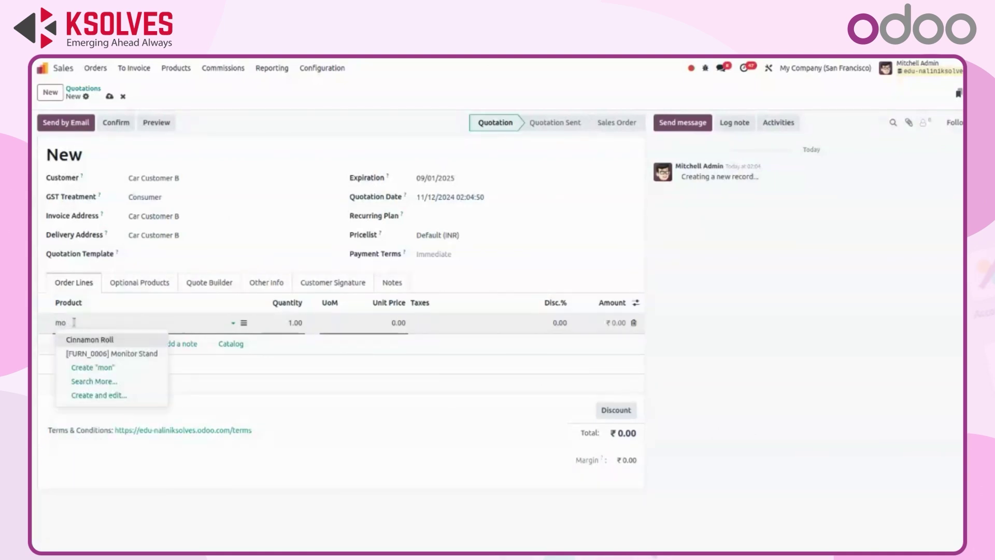
pyautogui.click(84, 340)
pyautogui.click(279, 325)
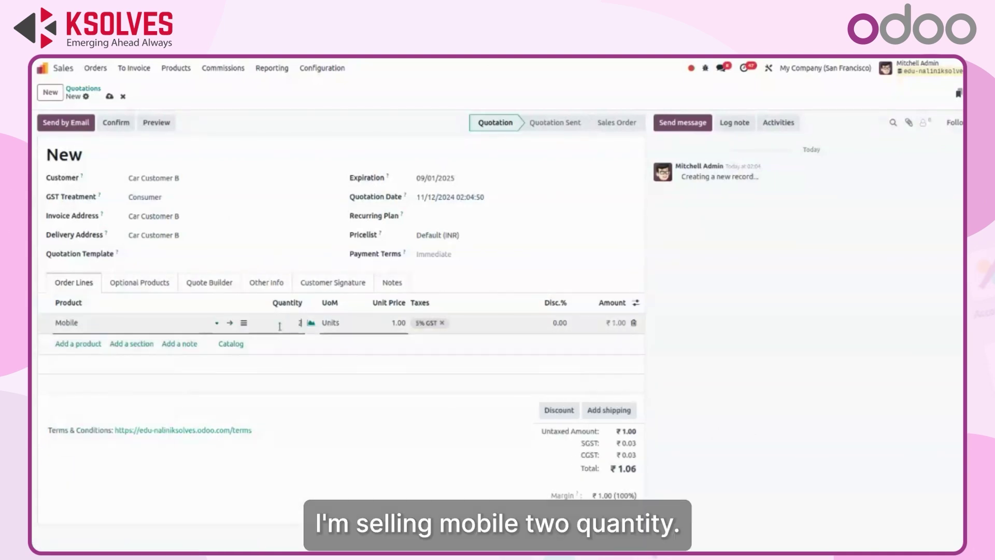
pyautogui.write('2')
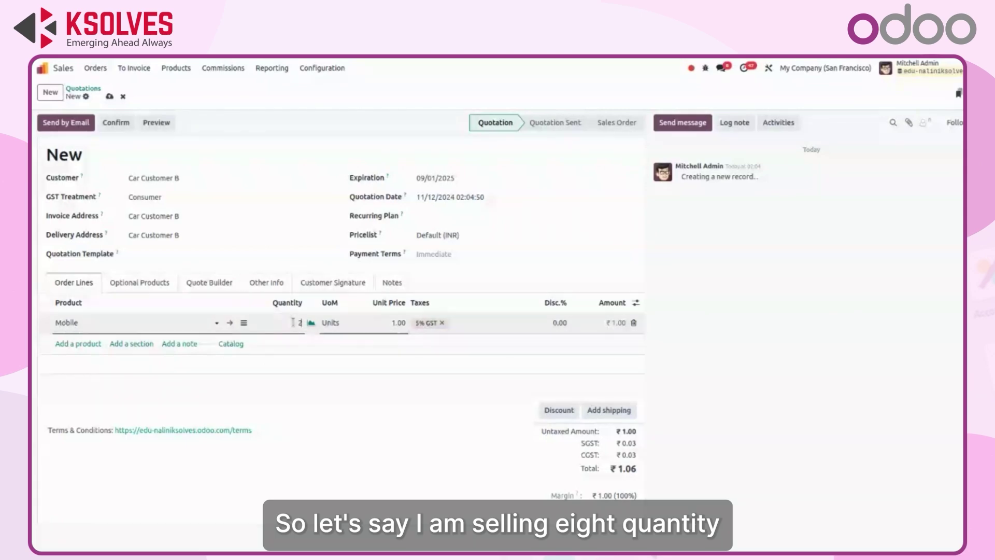
pyautogui.write('8')
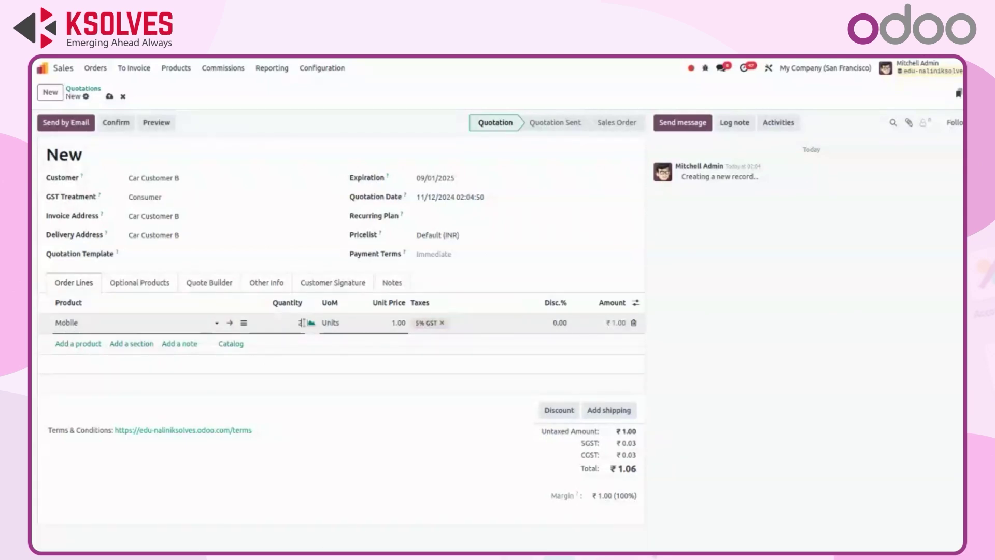
pyautogui.click(500, 284)
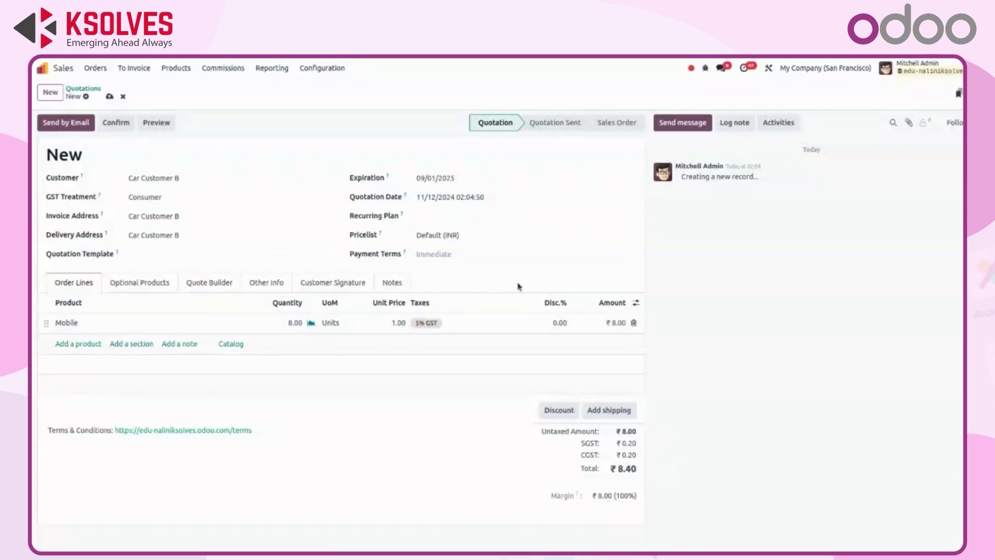
pyautogui.click(114, 123)
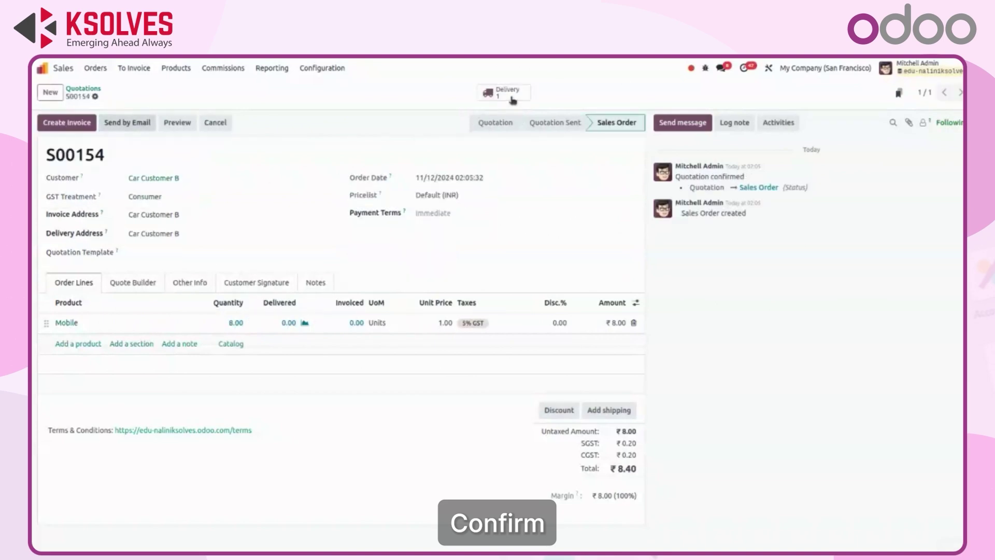
# - Open the sales order's delivery, review the serial numbers picked for the Mobile line and save the stock move
pyautogui.click(511, 98)
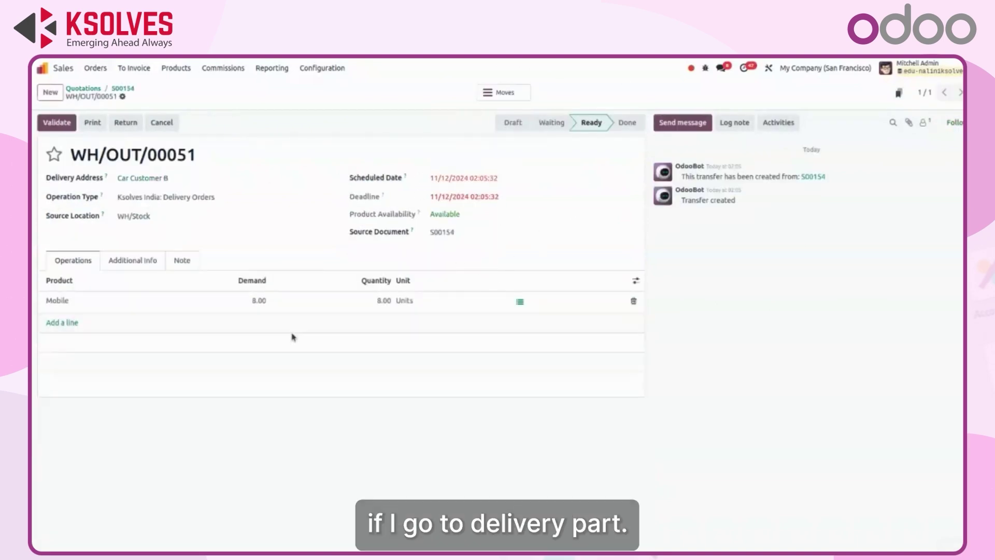
pyautogui.click(517, 302)
pyautogui.press('Escape')
pyautogui.click(517, 302)
pyautogui.press('Escape')
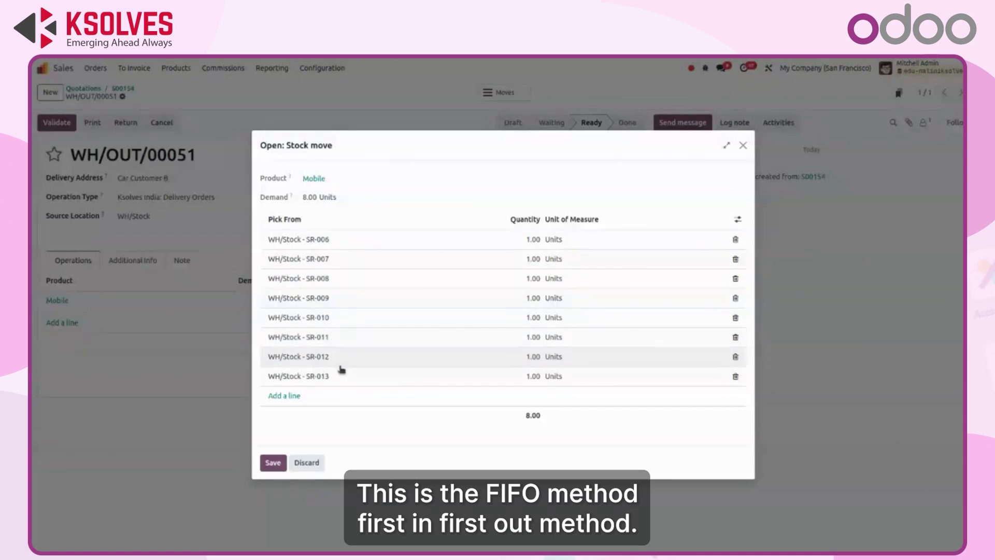
pyautogui.click(271, 463)
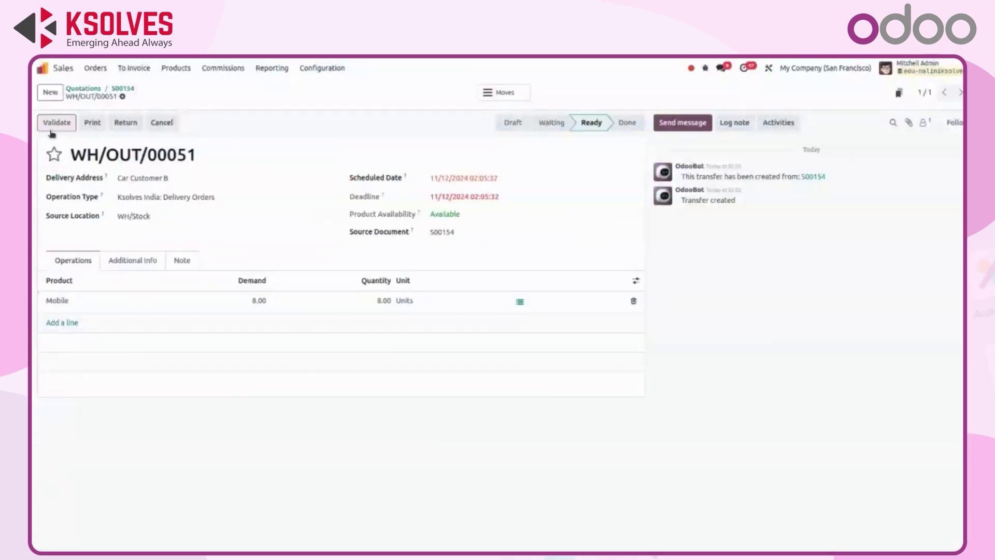
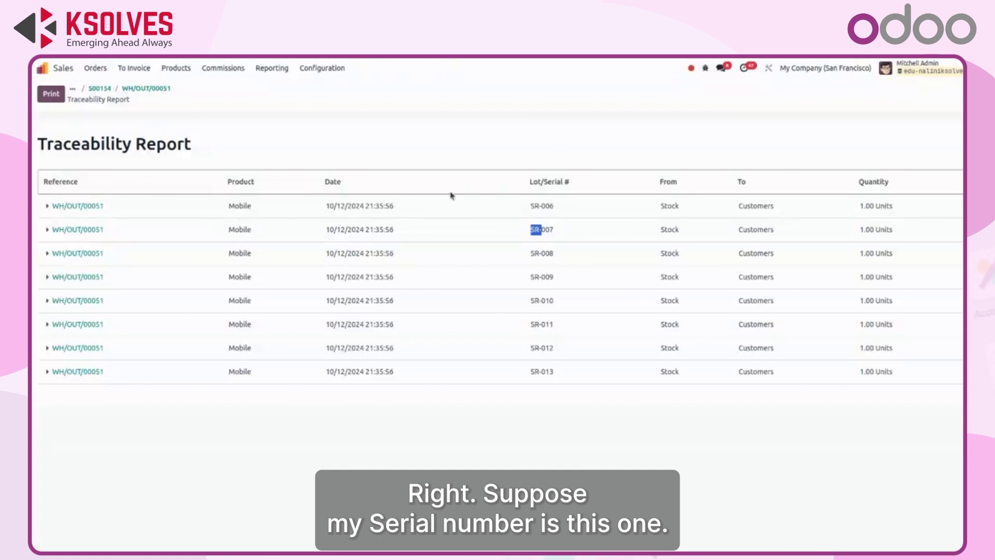
# - Switch to the Inventory app, search all lots and serial numbers for SR-007, and open its record
pyautogui.click(59, 70)
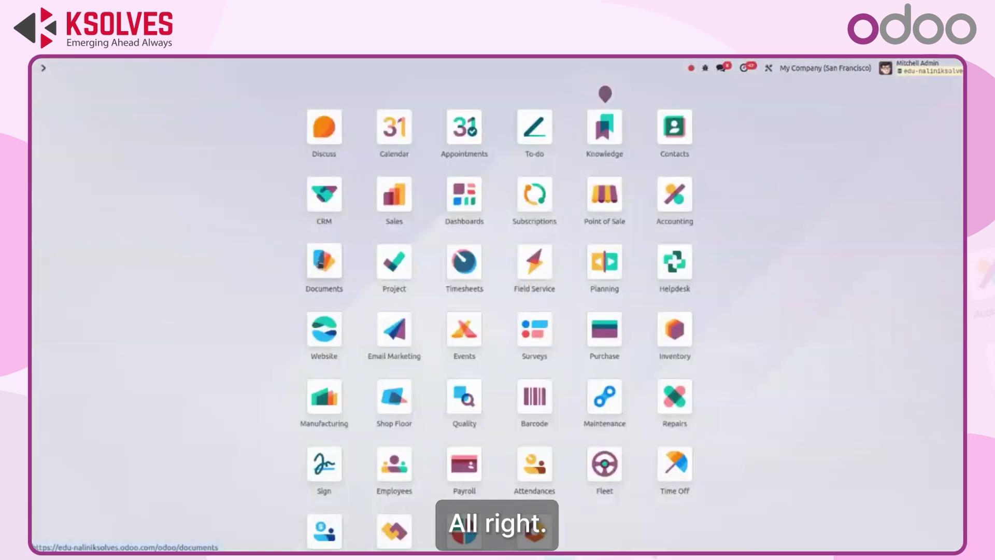
pyautogui.click(664, 329)
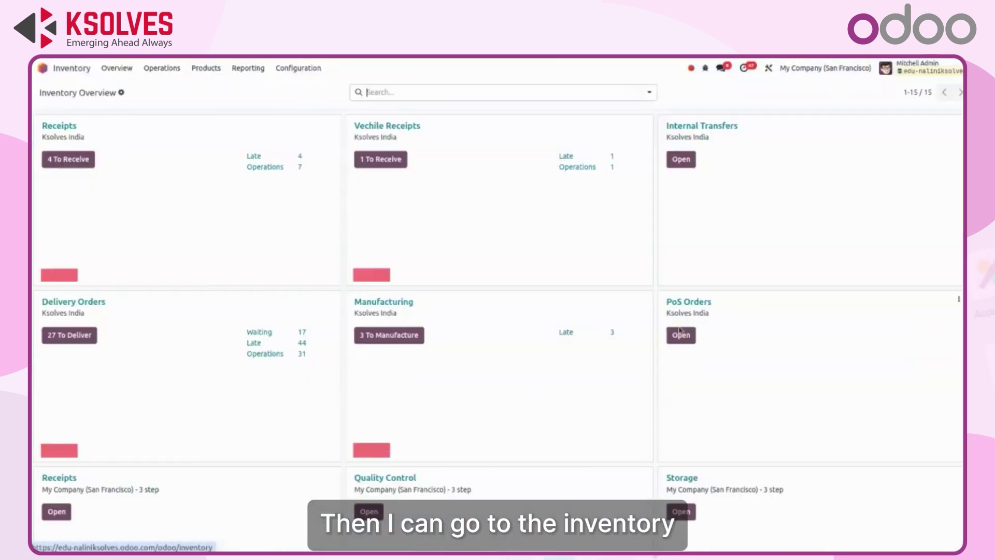
pyautogui.click(203, 68)
pyautogui.click(236, 115)
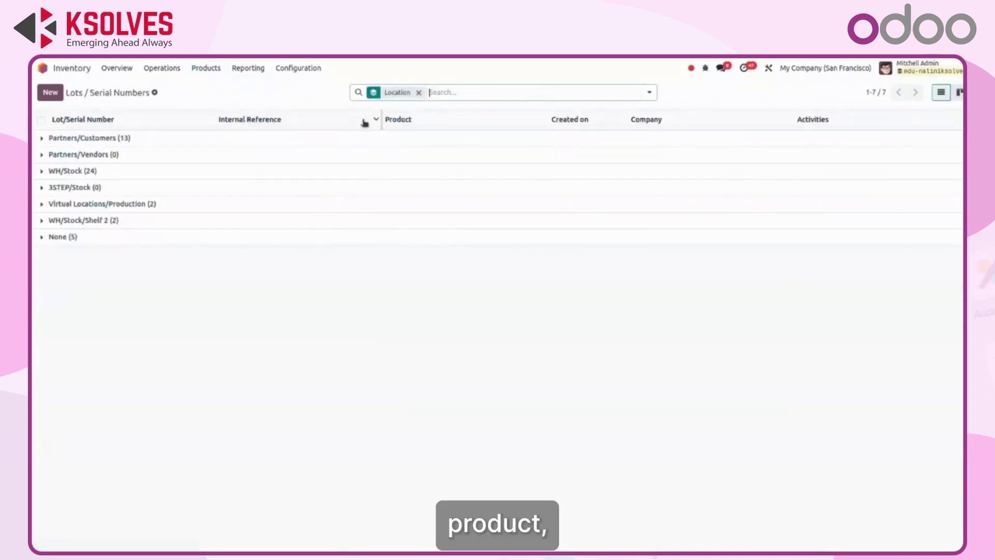
pyautogui.click(419, 92)
pyautogui.write('SR-007')
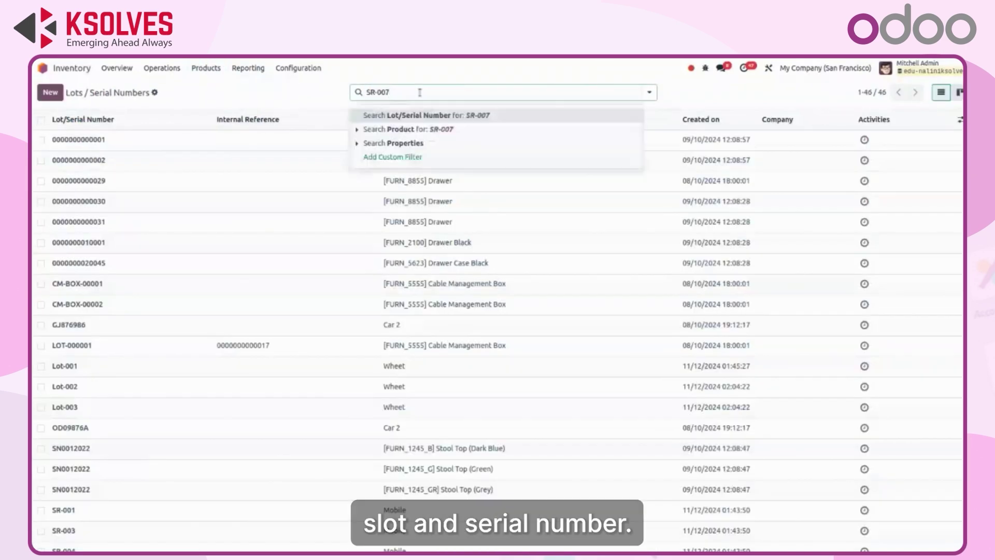
pyautogui.click(425, 116)
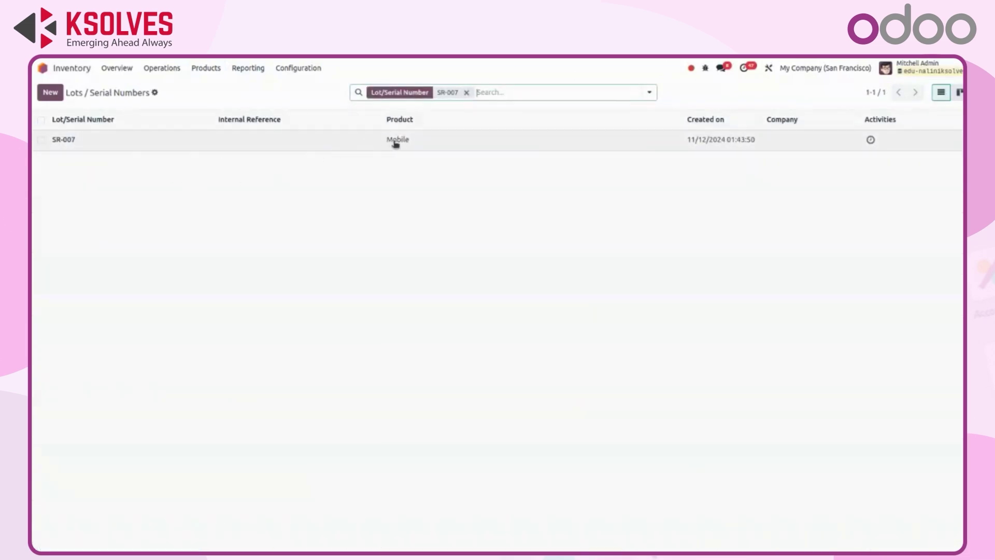
pyautogui.click(483, 143)
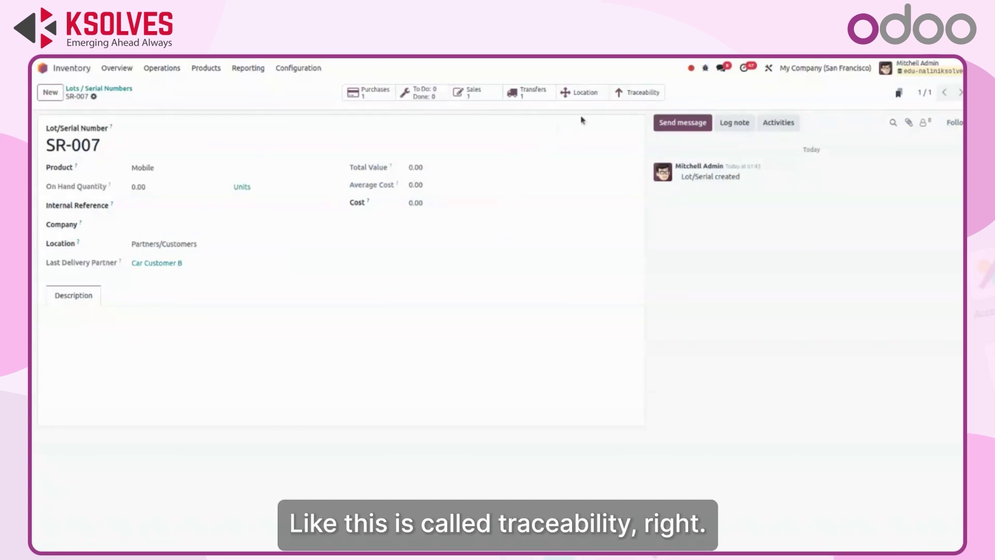
# - Check the stock locations of SR-007 without the Internal Locations filter and return to its record
pyautogui.click(579, 97)
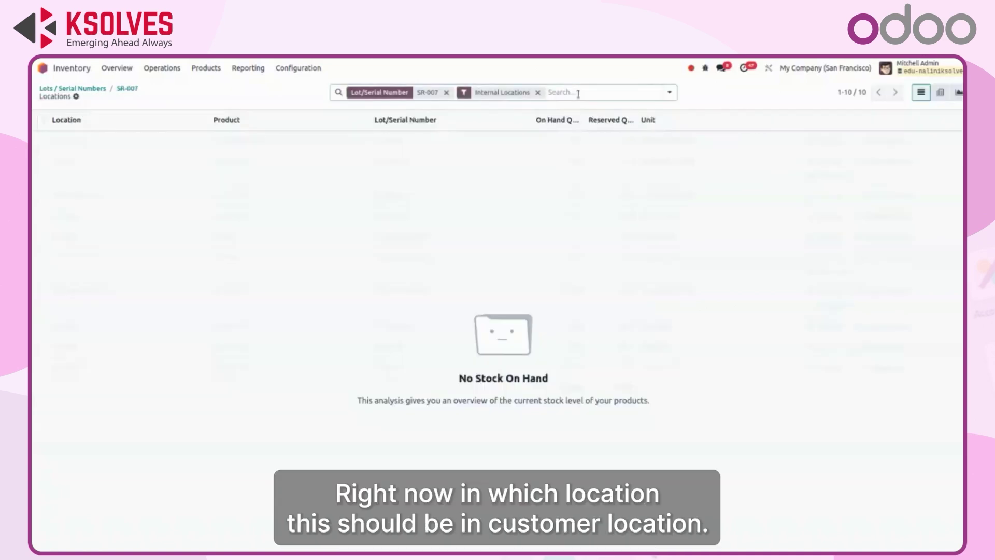
pyautogui.click(539, 94)
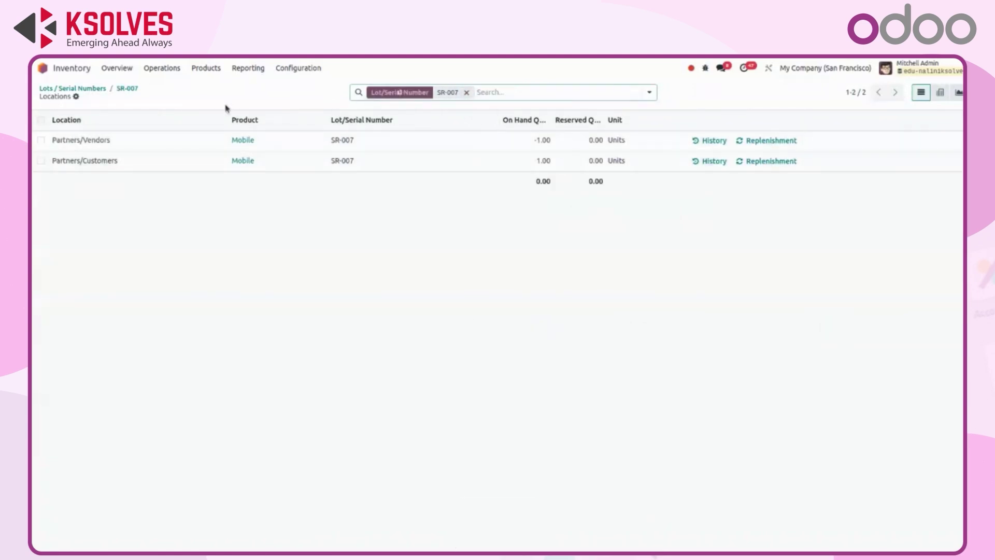
pyautogui.click(126, 88)
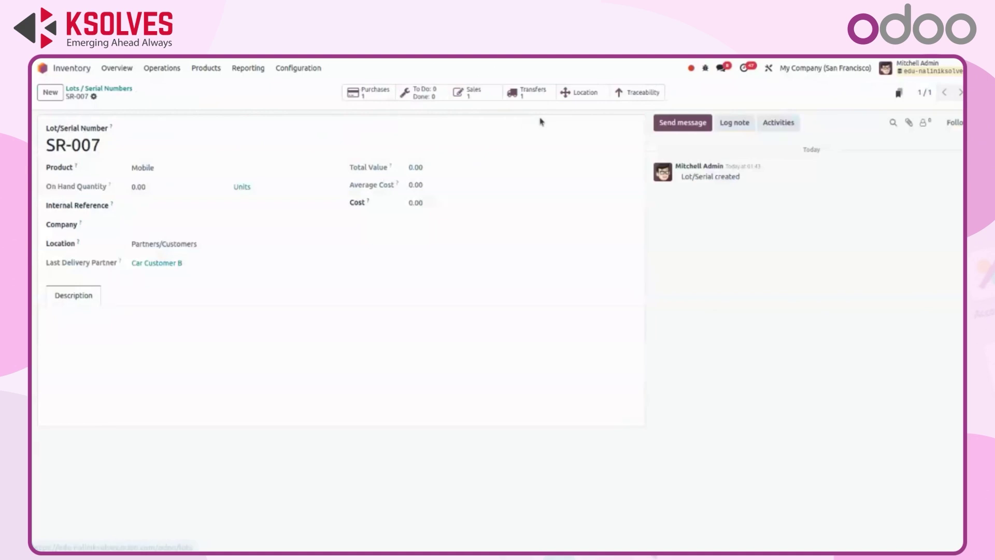
# - Examine the traceability report of SR-007, including its delivery WH/OUT/00051, and return to the report
pyautogui.click(636, 94)
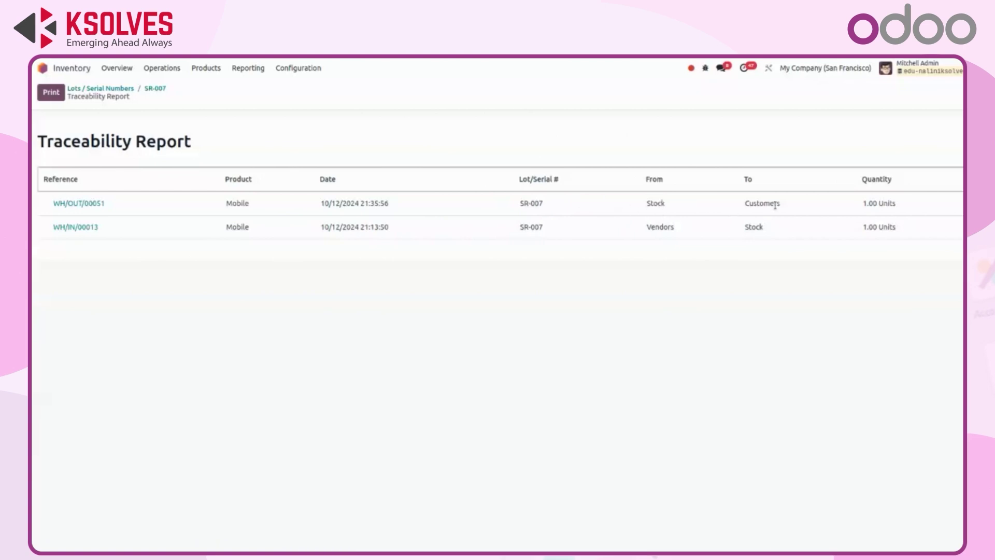
pyautogui.click(91, 203)
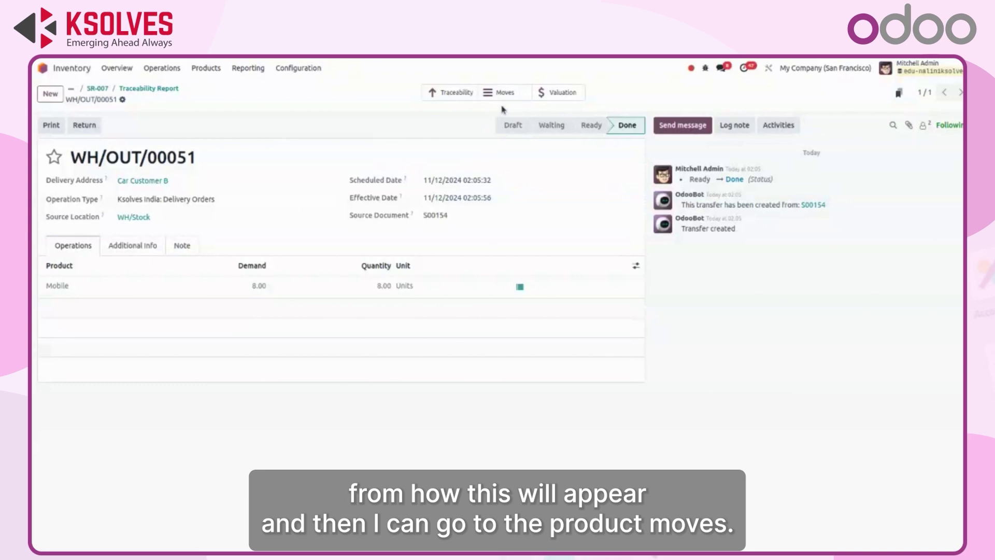
pyautogui.click(151, 90)
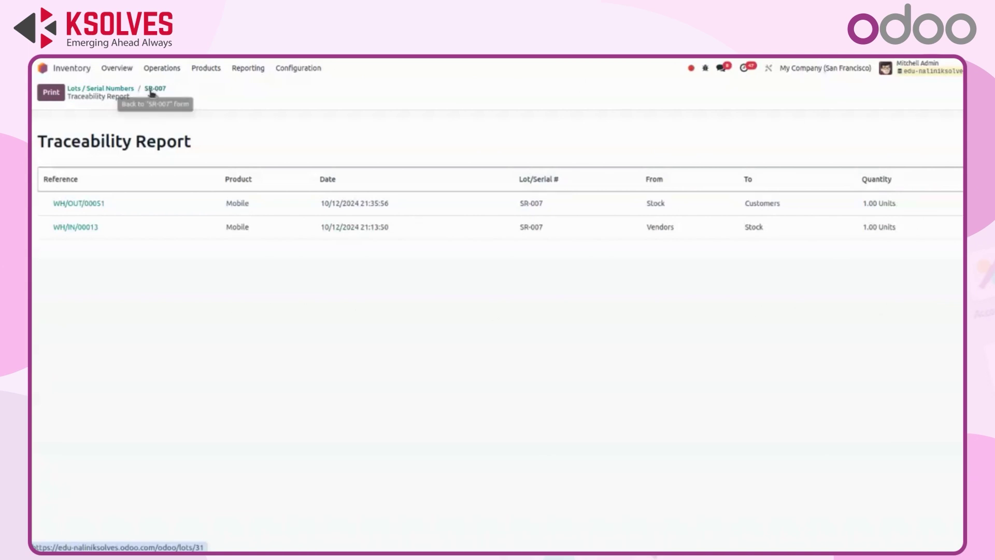
pyautogui.click(152, 92)
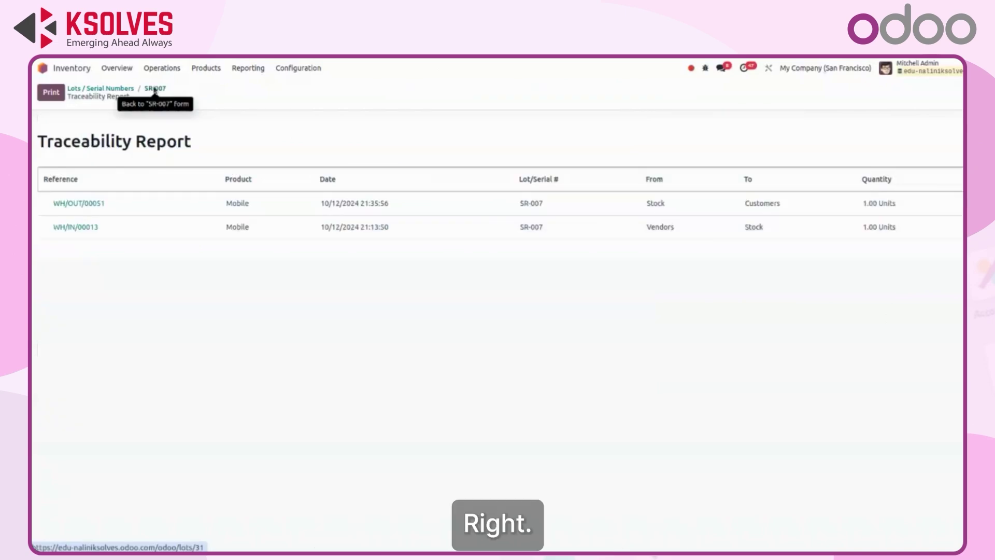
# - Leave the traceability report, search all inventory products for "whe" without the Goods filter, and open the Wheet product
pyautogui.click(154, 90)
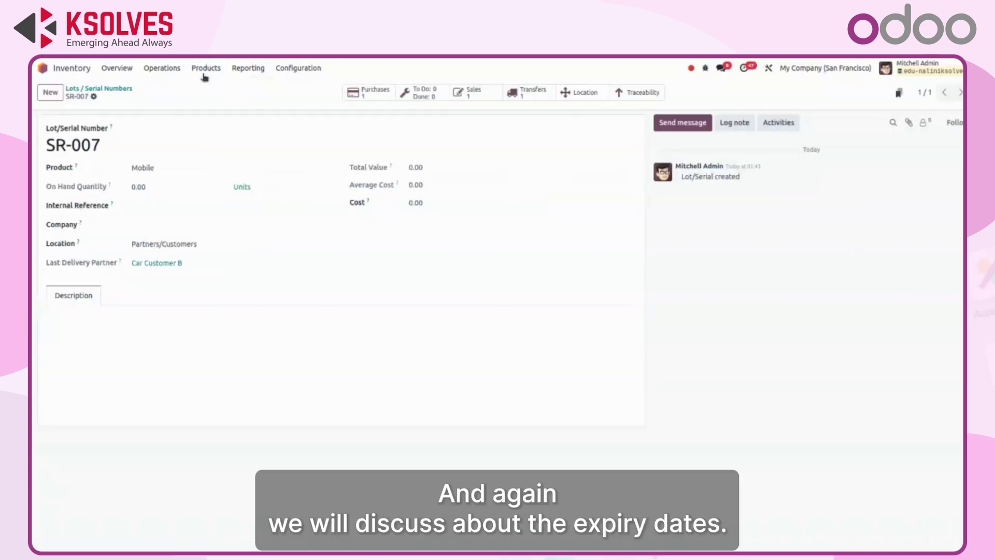
pyautogui.click(206, 69)
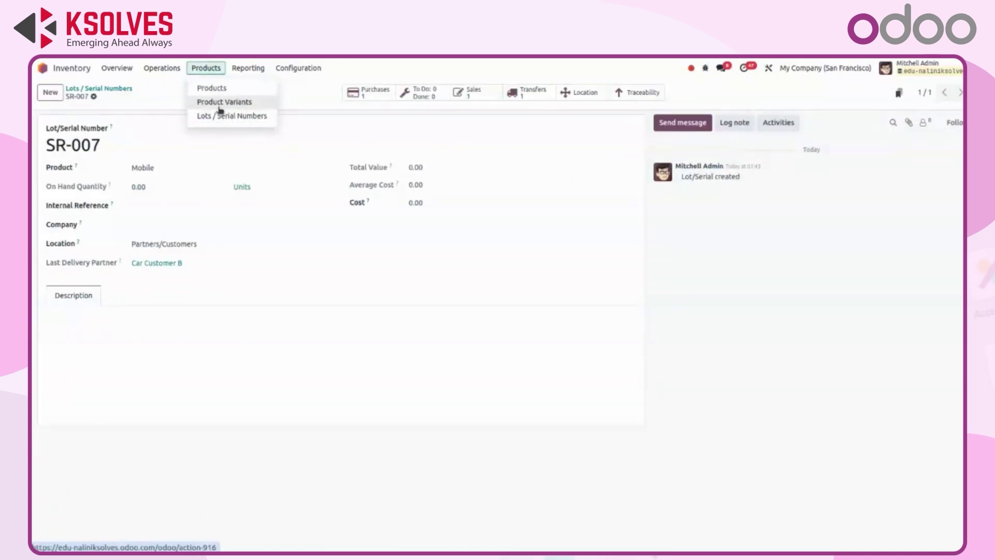
pyautogui.click(213, 89)
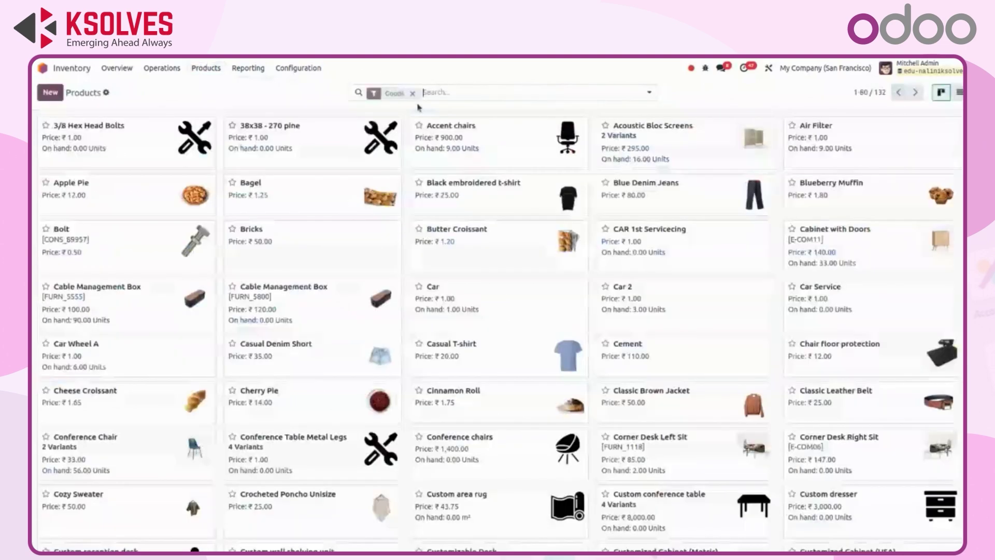
pyautogui.click(413, 92)
pyautogui.write('whe')
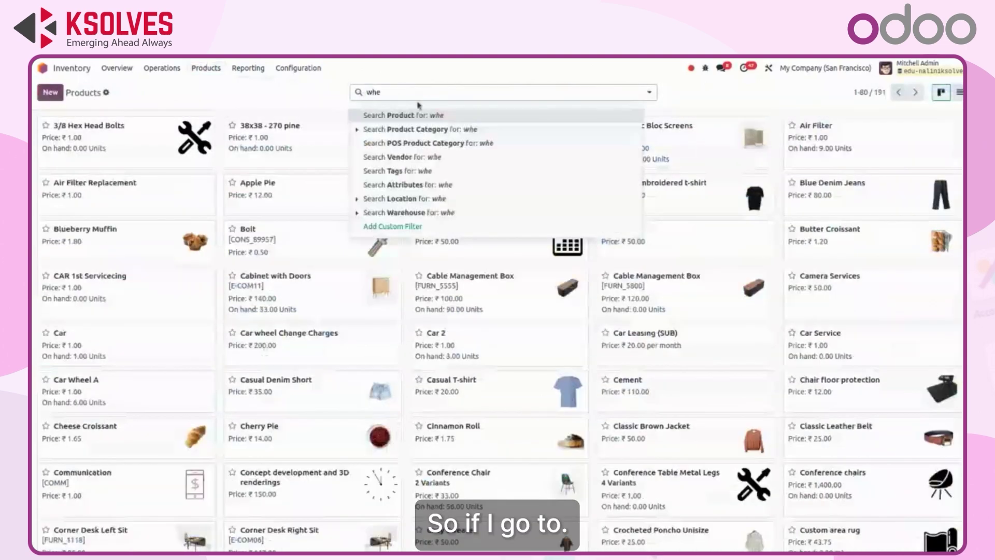
pyautogui.click(430, 115)
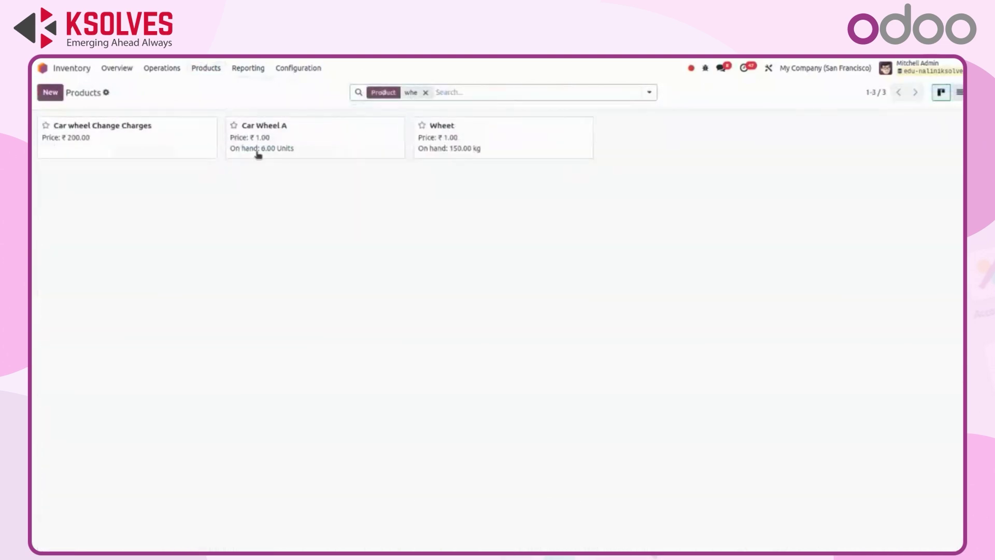
pyautogui.click(456, 137)
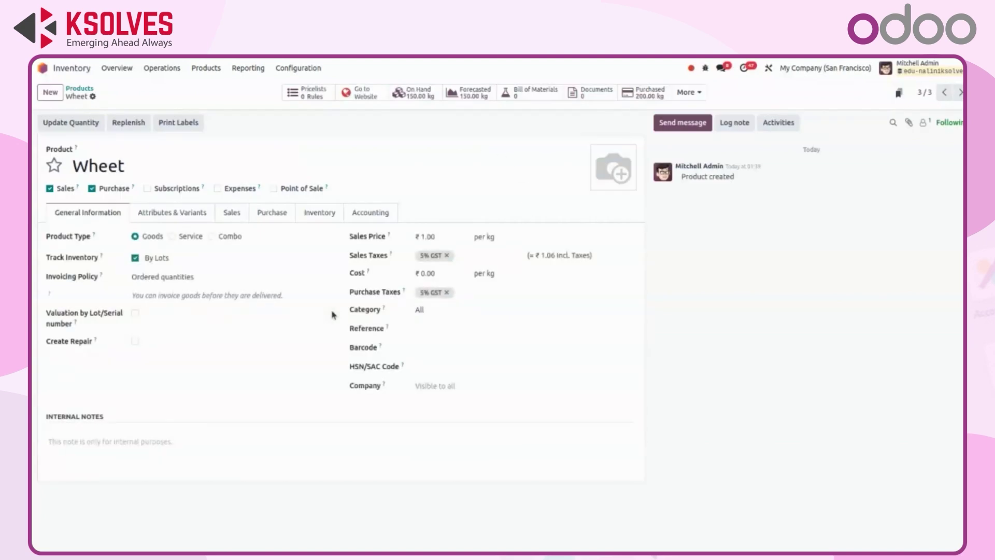
# - Set Wheet's expiration date to 30 days after receipt in its inventory settings and save the product
pyautogui.click(313, 213)
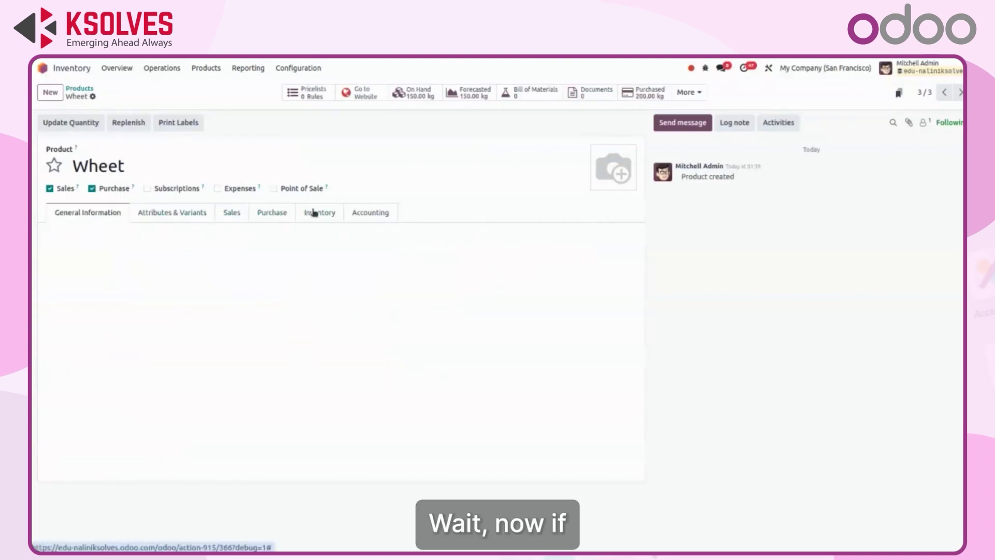
pyautogui.scroll(-2, 119, 327)
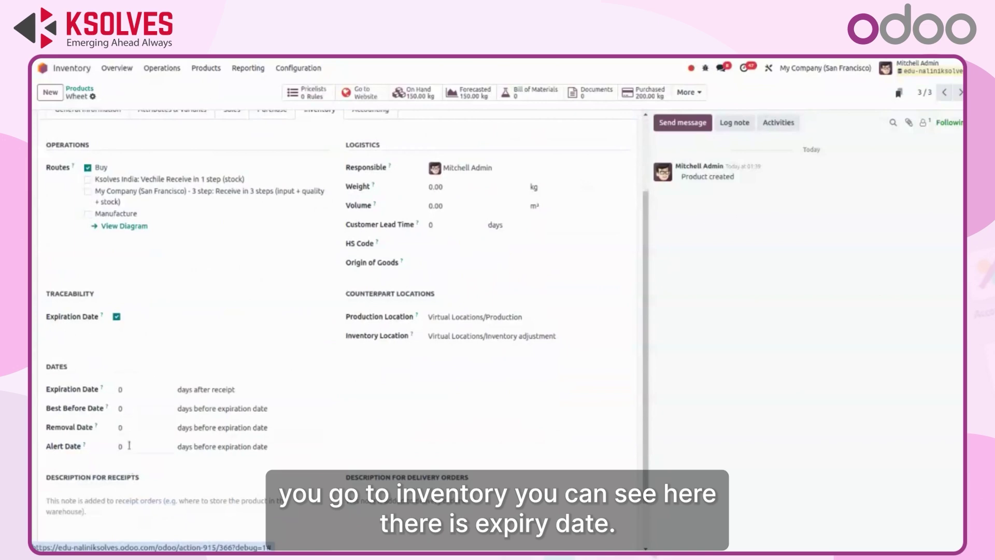
pyautogui.click(136, 389)
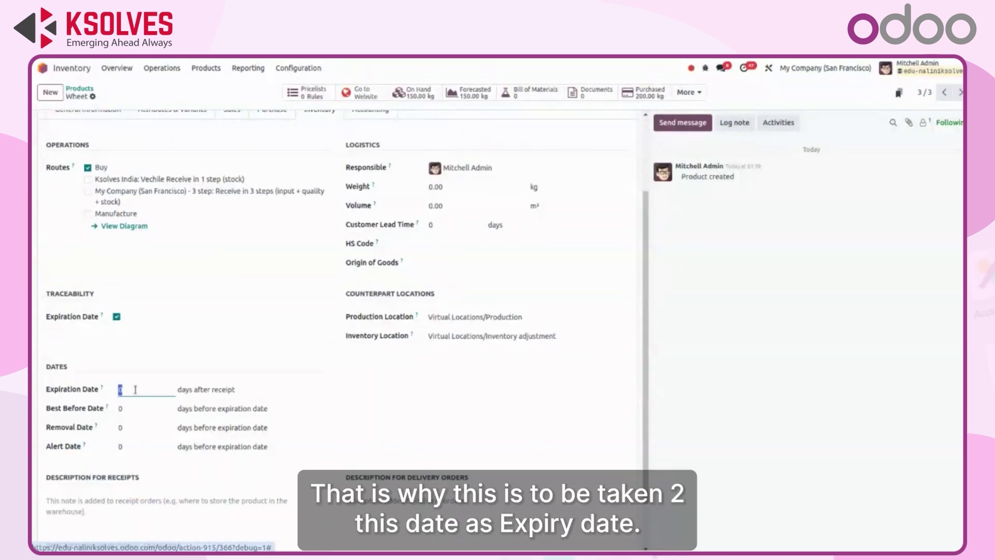
pyautogui.write('30')
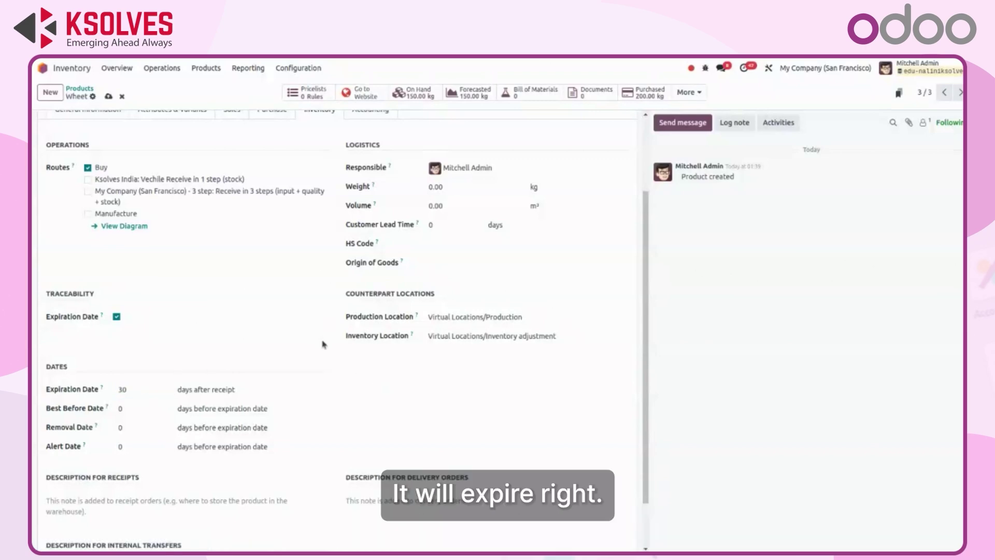
pyautogui.scroll(1, 260, 308)
pyautogui.scroll(3, 260, 307)
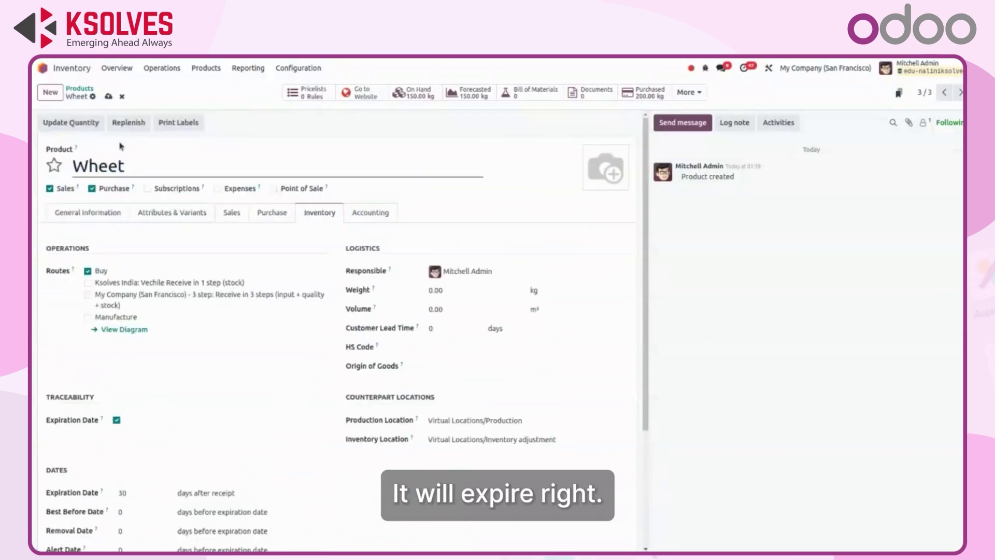
pyautogui.click(108, 97)
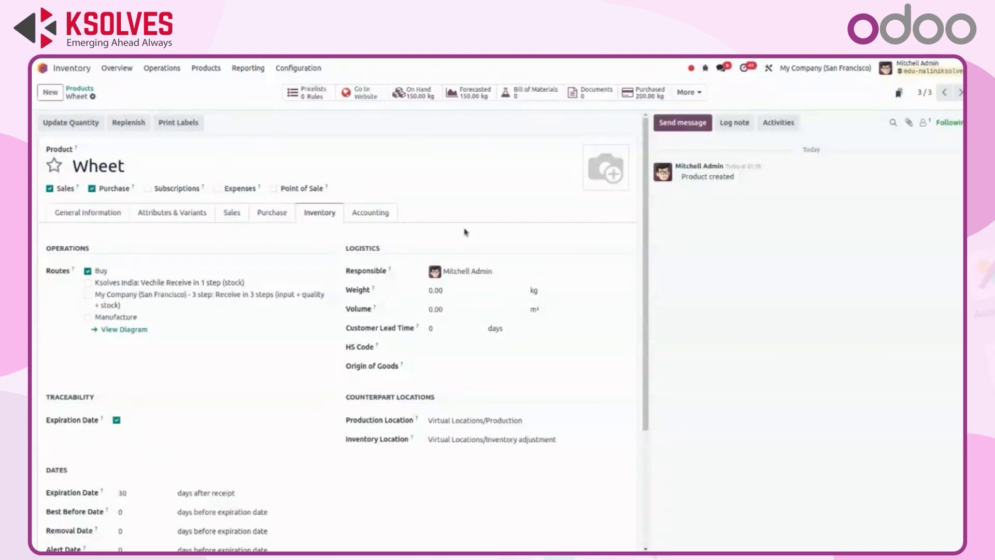